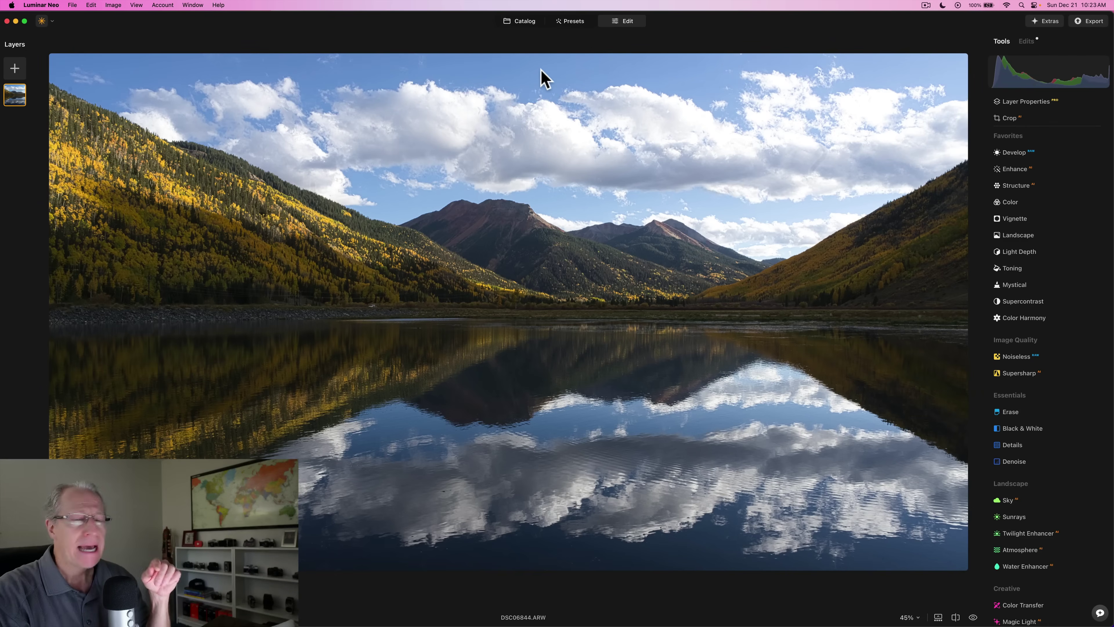
# - Dismiss the application menu, then open the AI Assistant and widen it to show suggested prompts
pyautogui.click(210, 31)
pyautogui.click(54, 5)
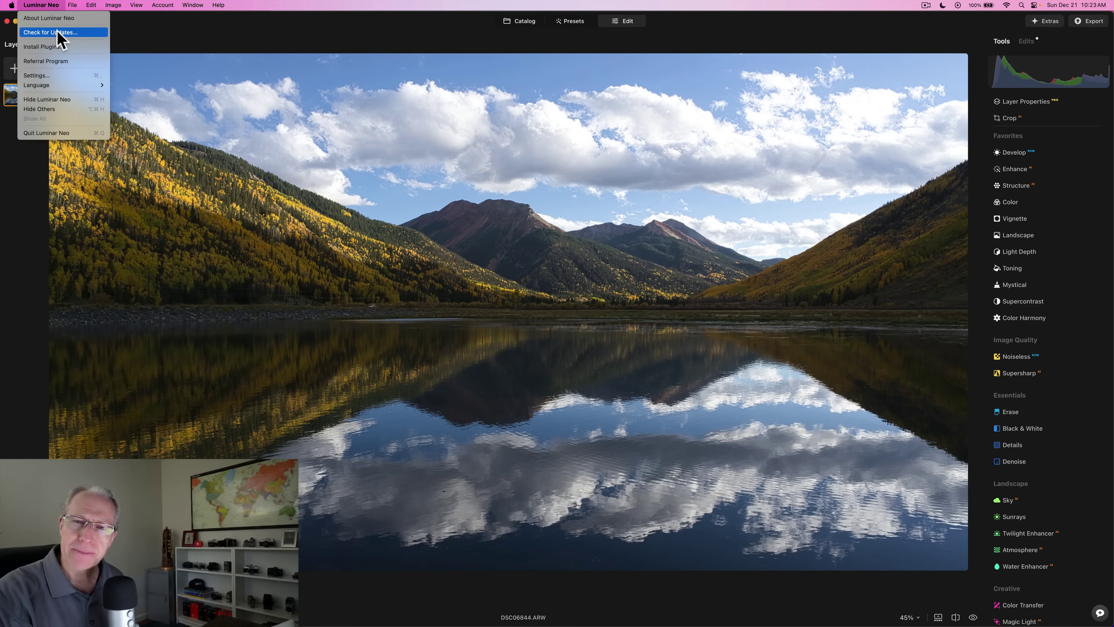
pyautogui.click(176, 23)
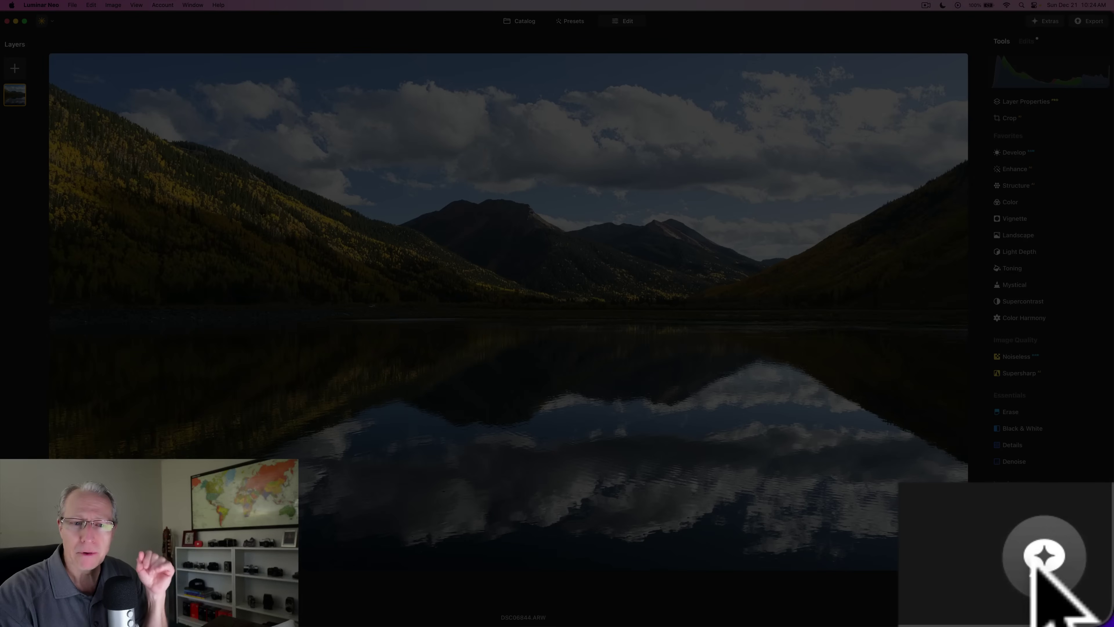
# - Open the AI Assistant chat and widen its panel to show suggested prompts
pyautogui.click(1032, 567)
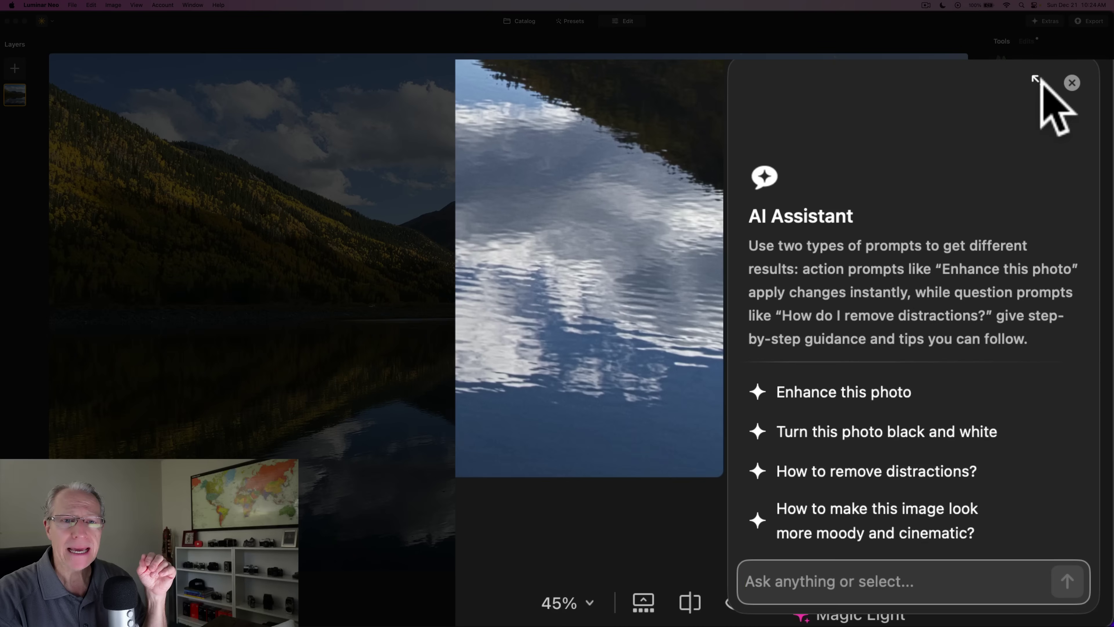
pyautogui.click(1038, 82)
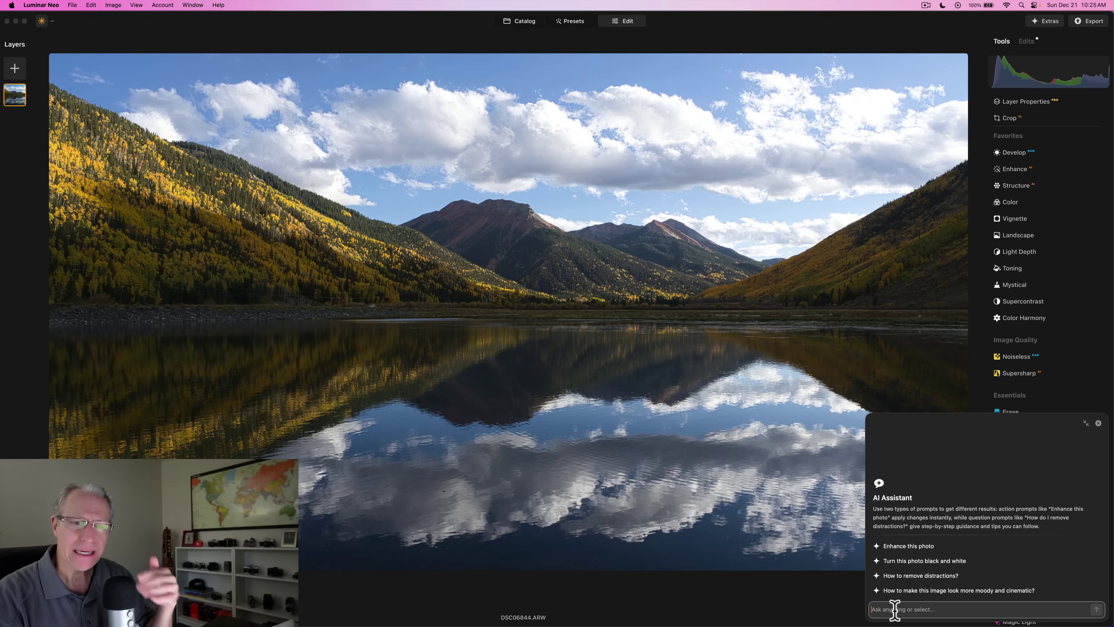
# - Run 'Enhance this photo' and read the assistant's Edit 1–3 explanations in the widened chat
pyautogui.click(909, 548)
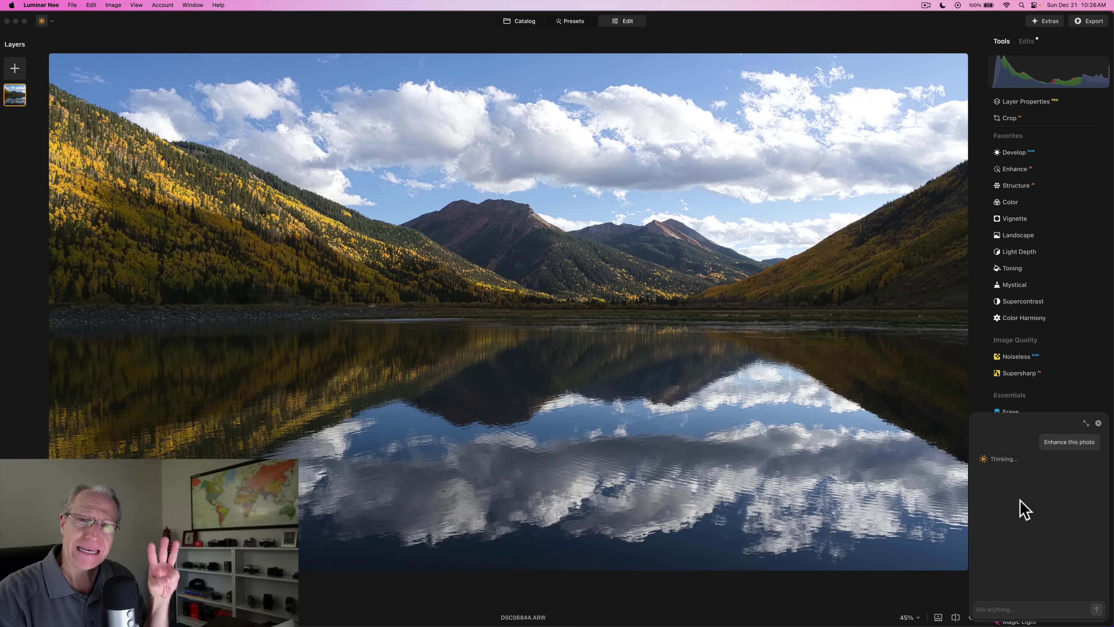
pyautogui.click(1086, 423)
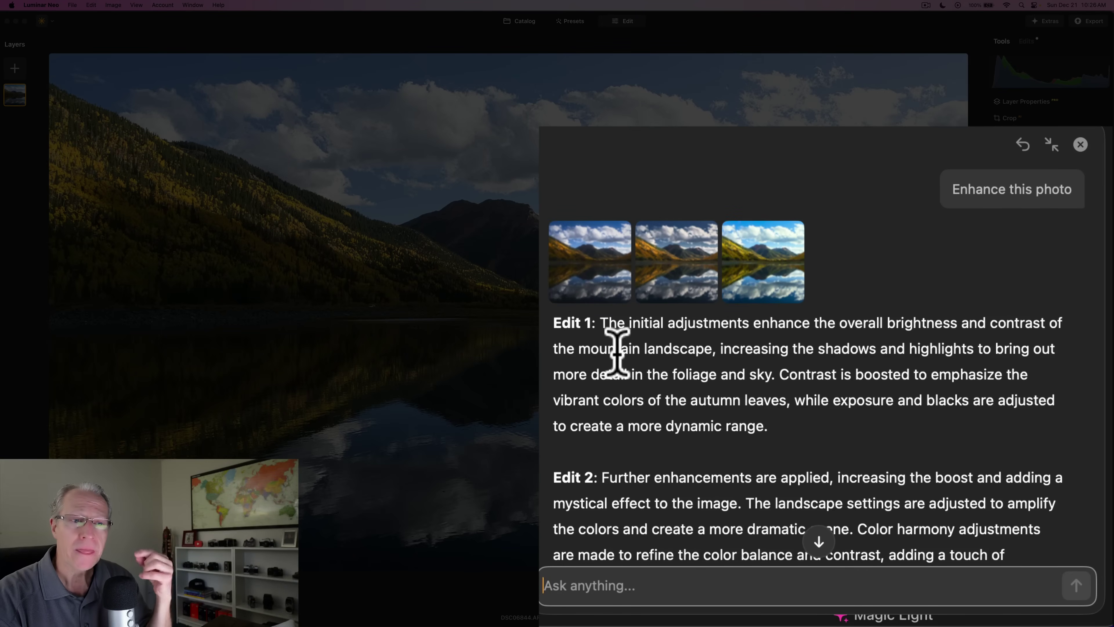
pyautogui.scroll(-2, 607, 338)
pyautogui.scroll(-5, 608, 344)
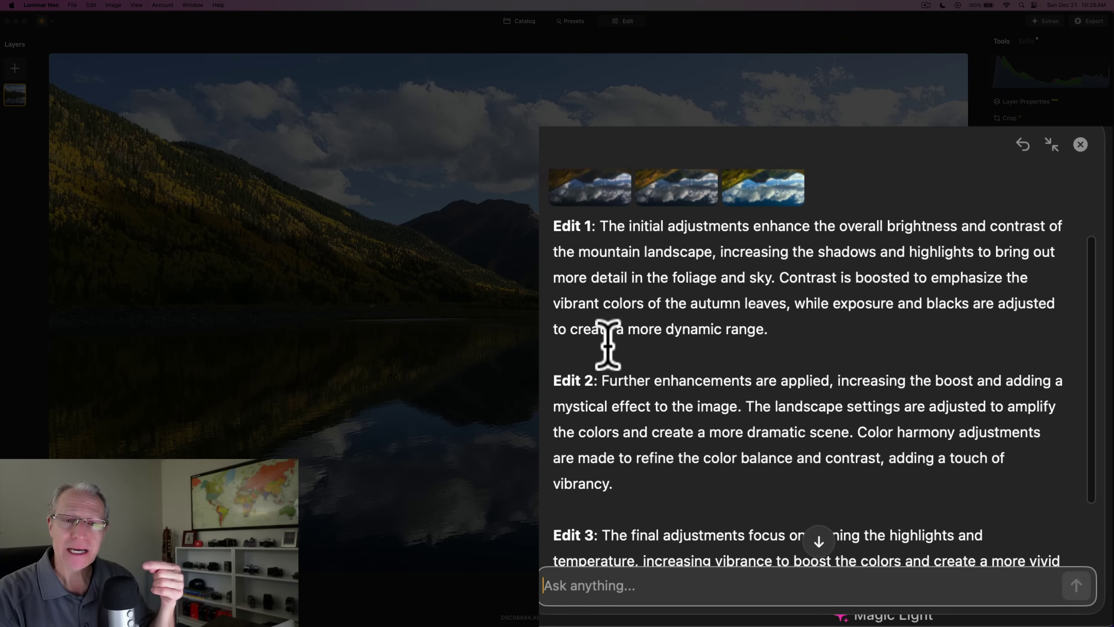
pyautogui.scroll(7, 608, 344)
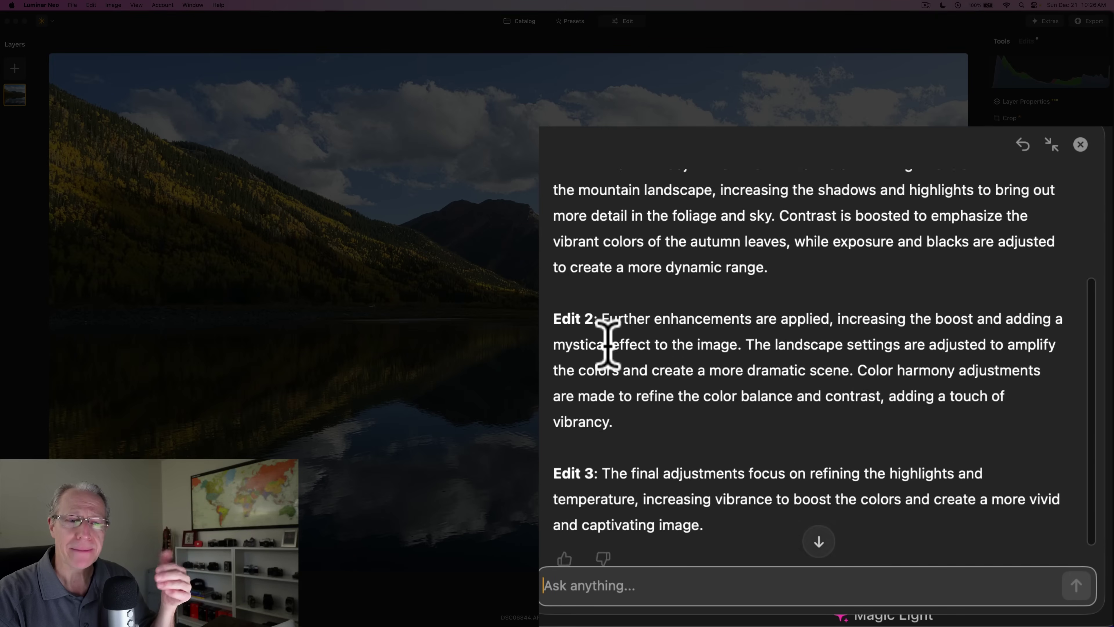
pyautogui.scroll(-7, 608, 345)
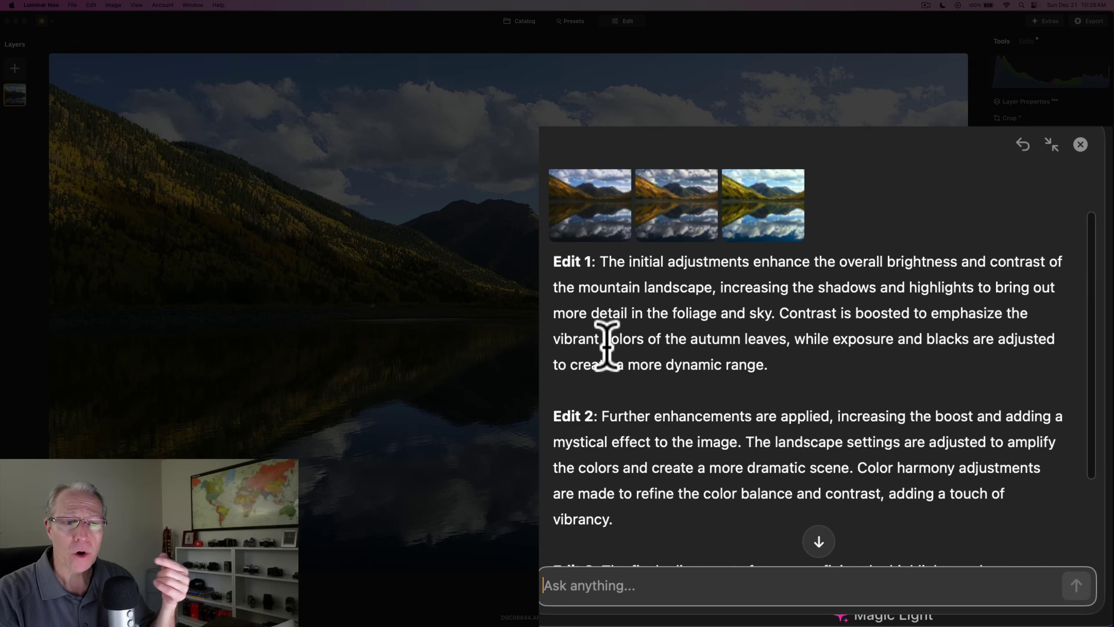
pyautogui.scroll(7, 637, 481)
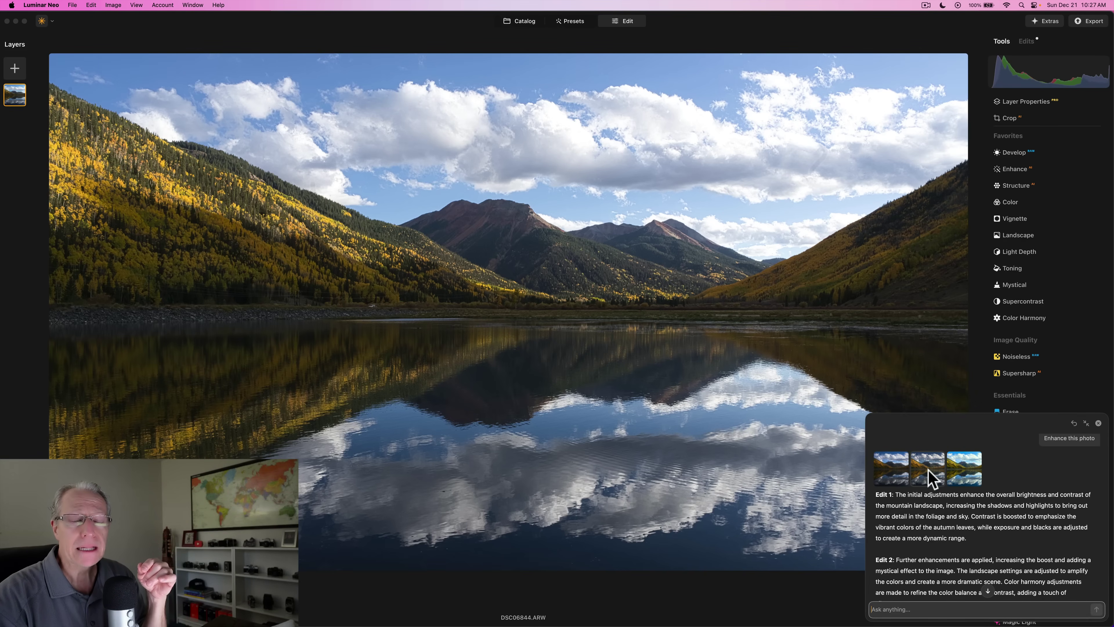
# - Narrow and close the AI Assistant, reopen it briefly, then close it again
pyautogui.scroll(-2, 925, 555)
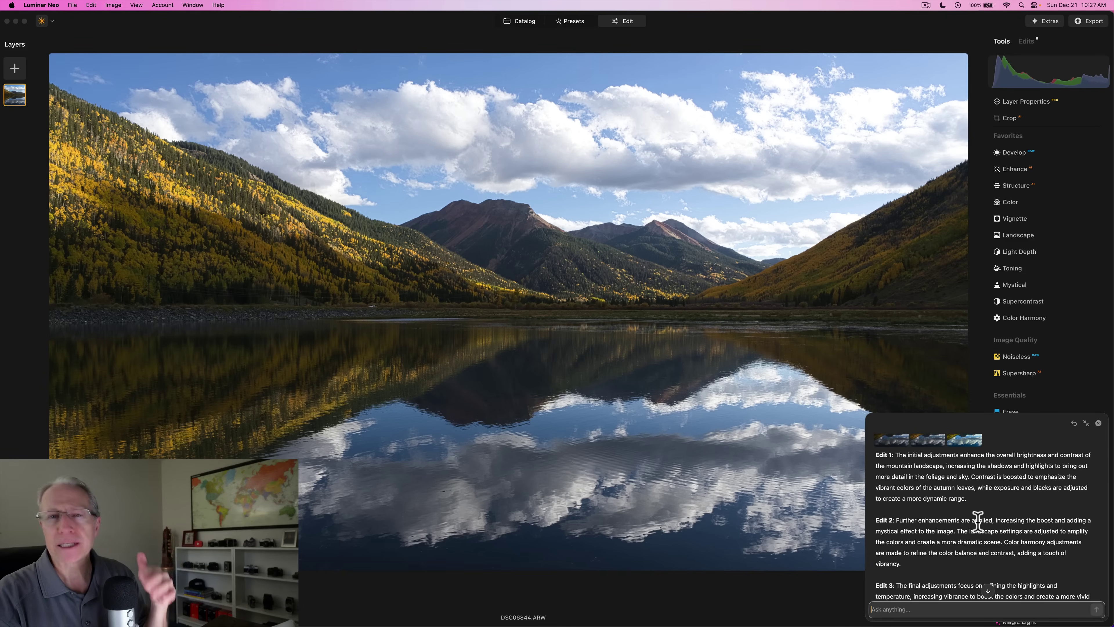
pyautogui.scroll(2, 977, 522)
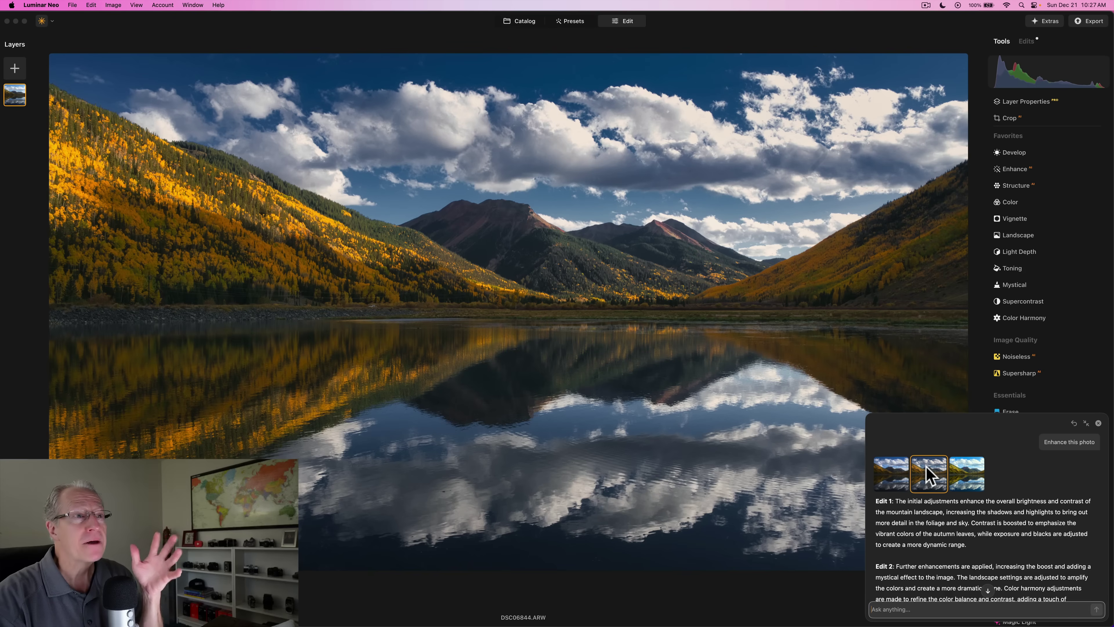
pyautogui.click(1086, 423)
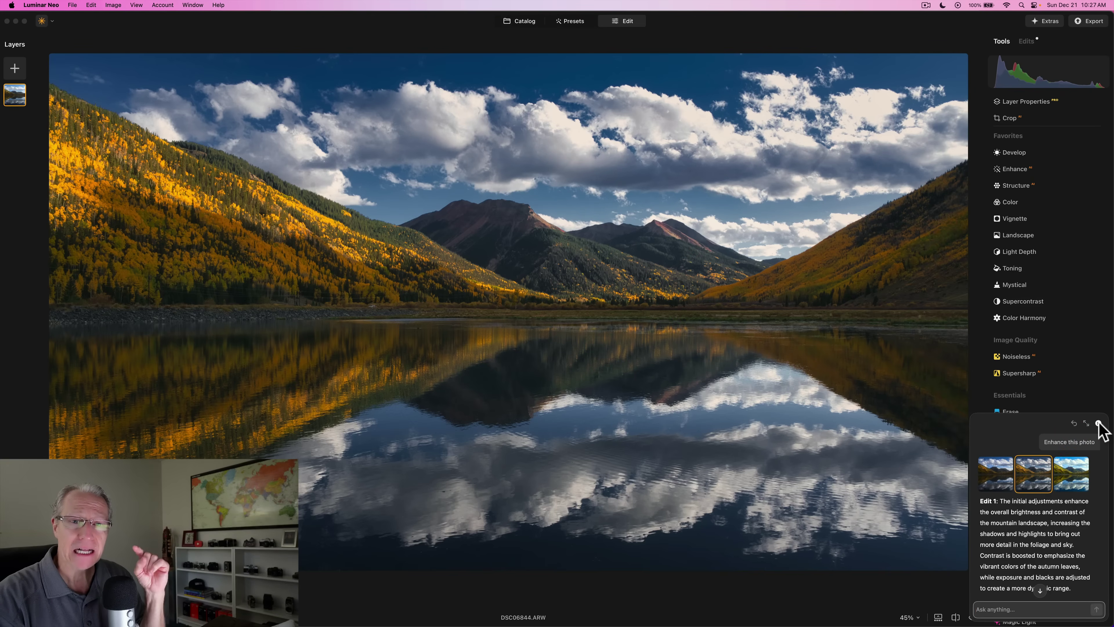
pyautogui.click(1098, 423)
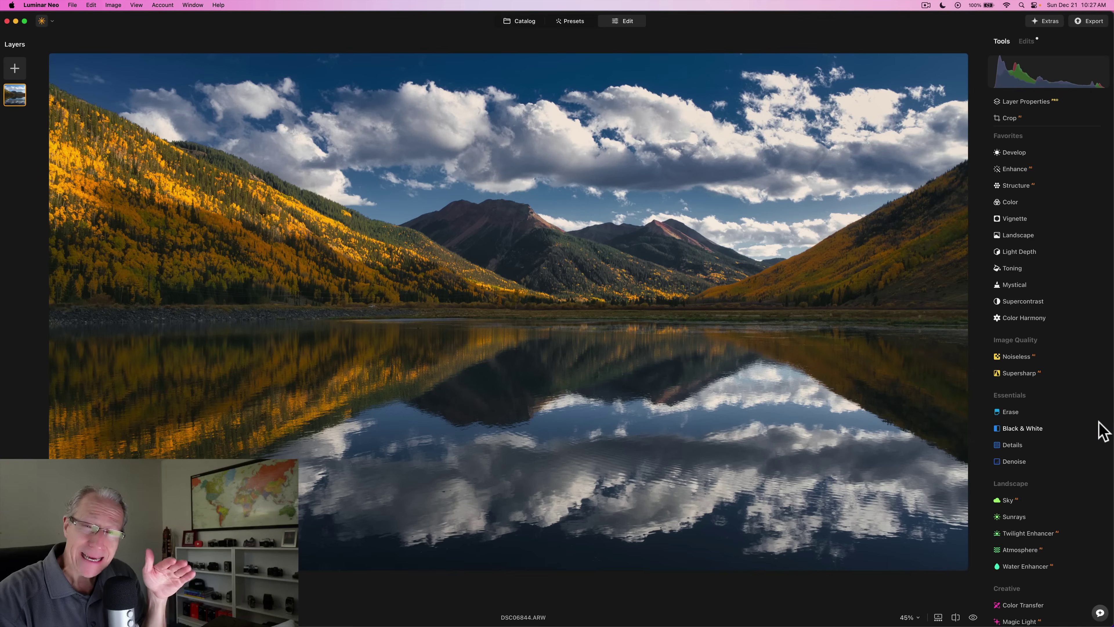
pyautogui.click(1098, 611)
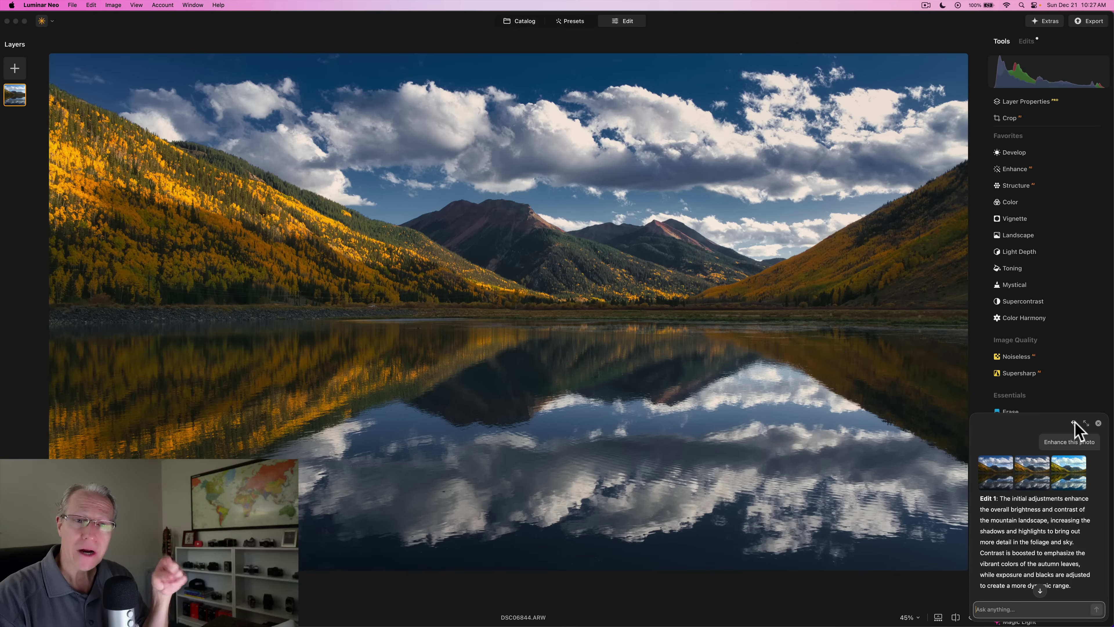
pyautogui.click(1098, 423)
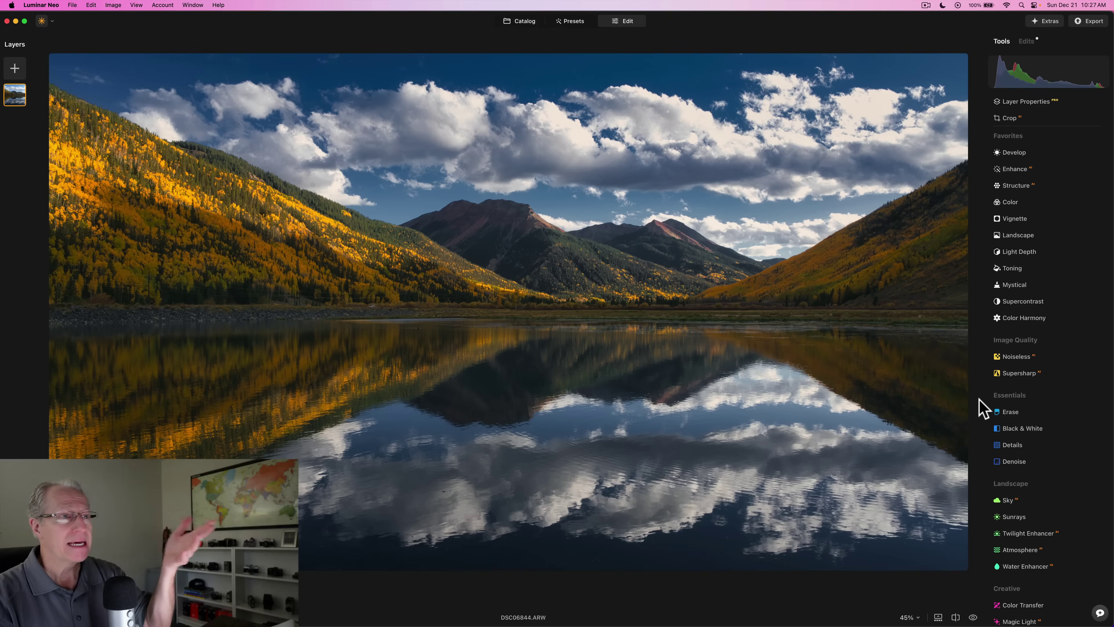
# - In the Edits list, reset and remove the Glow and Atmosphere edits
pyautogui.click(1029, 41)
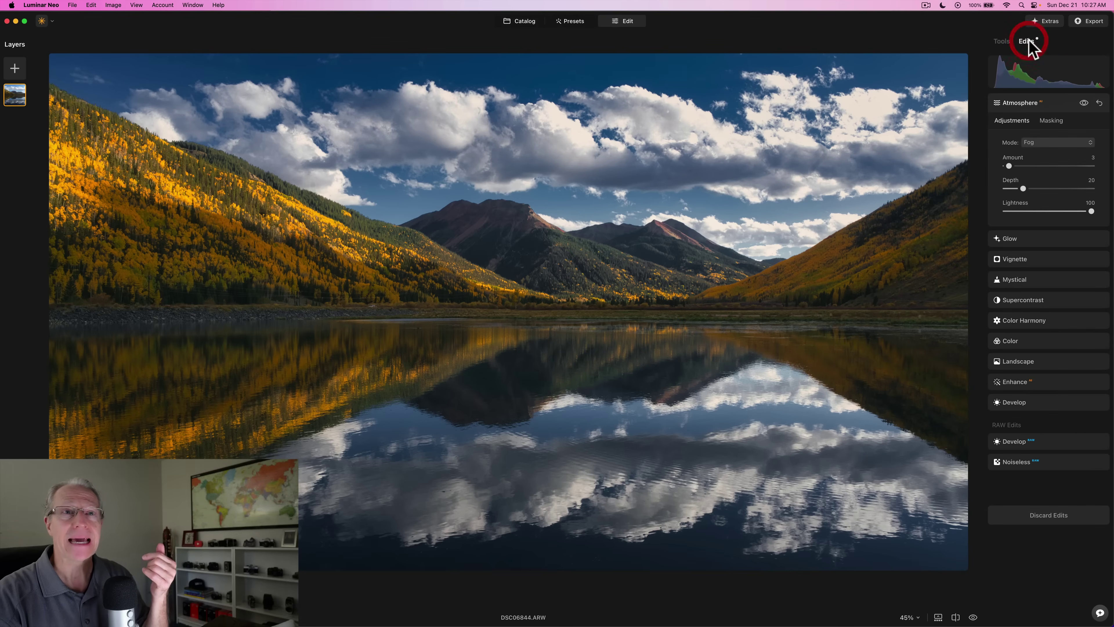
pyautogui.click(1047, 101)
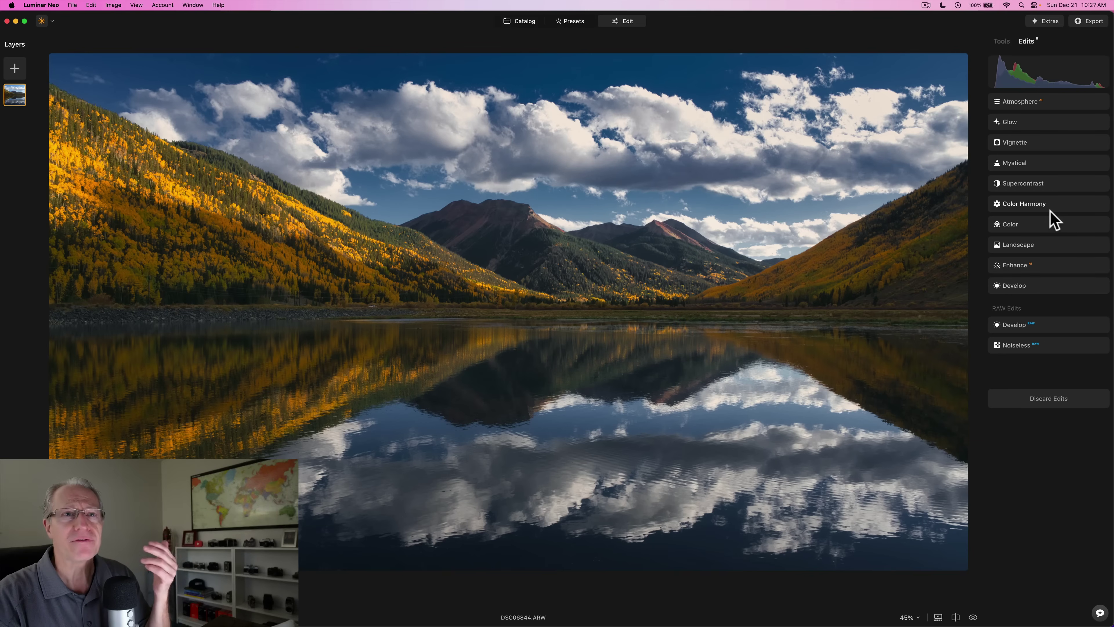
pyautogui.click(1036, 124)
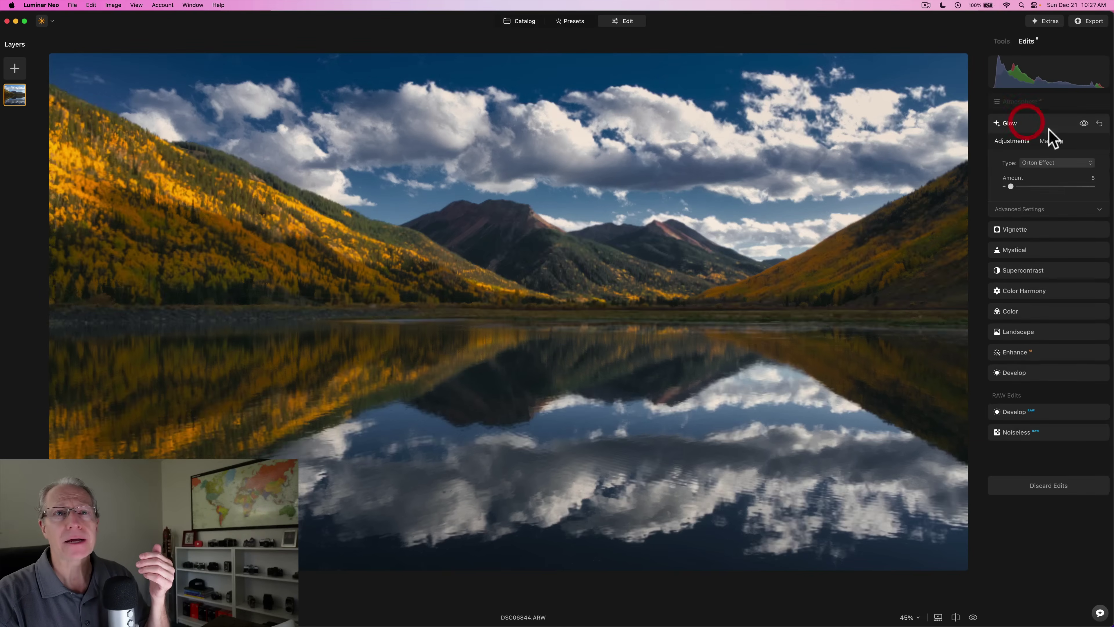
pyautogui.click(1099, 123)
pyautogui.click(1074, 104)
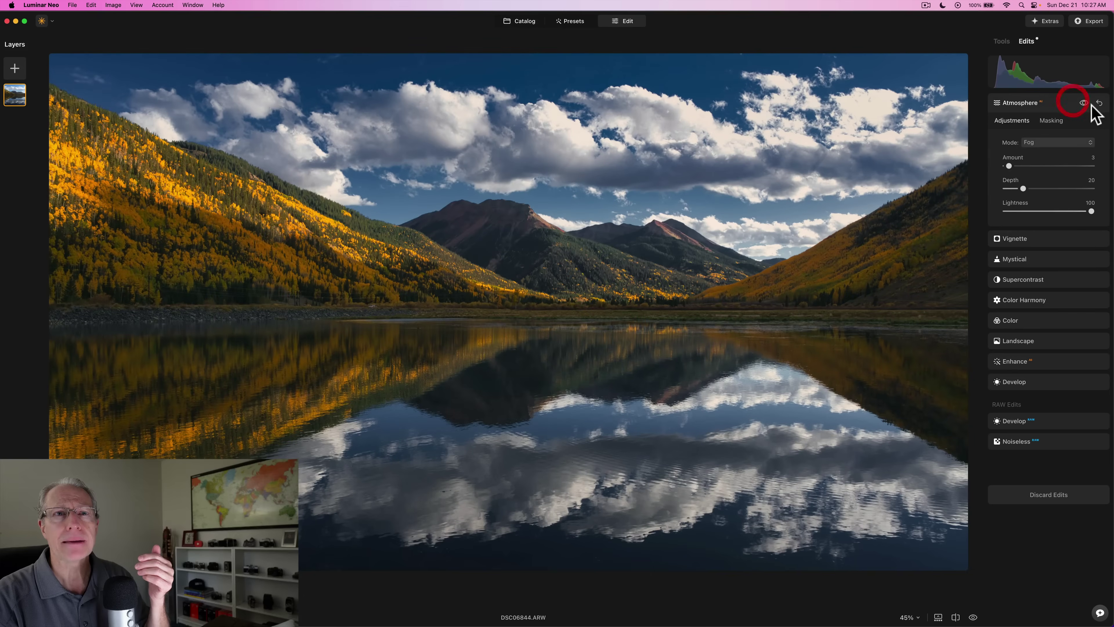
pyautogui.click(1099, 105)
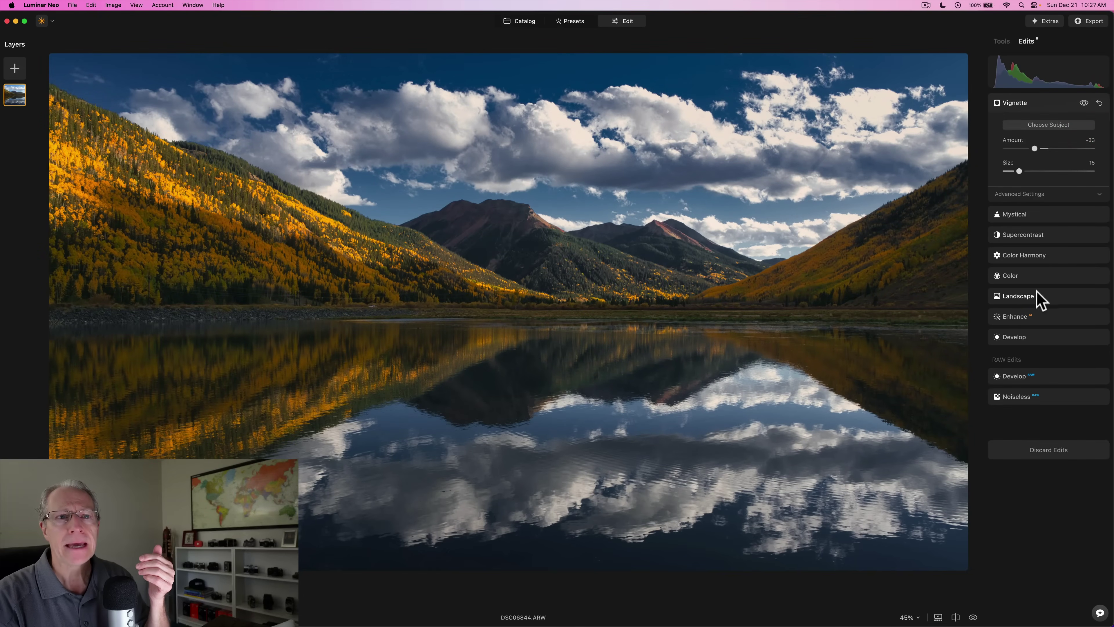
# - Set Develop Exposure to 0.43, Enhance Accent to 39 and Sky Enhancer to 28
pyautogui.click(1032, 338)
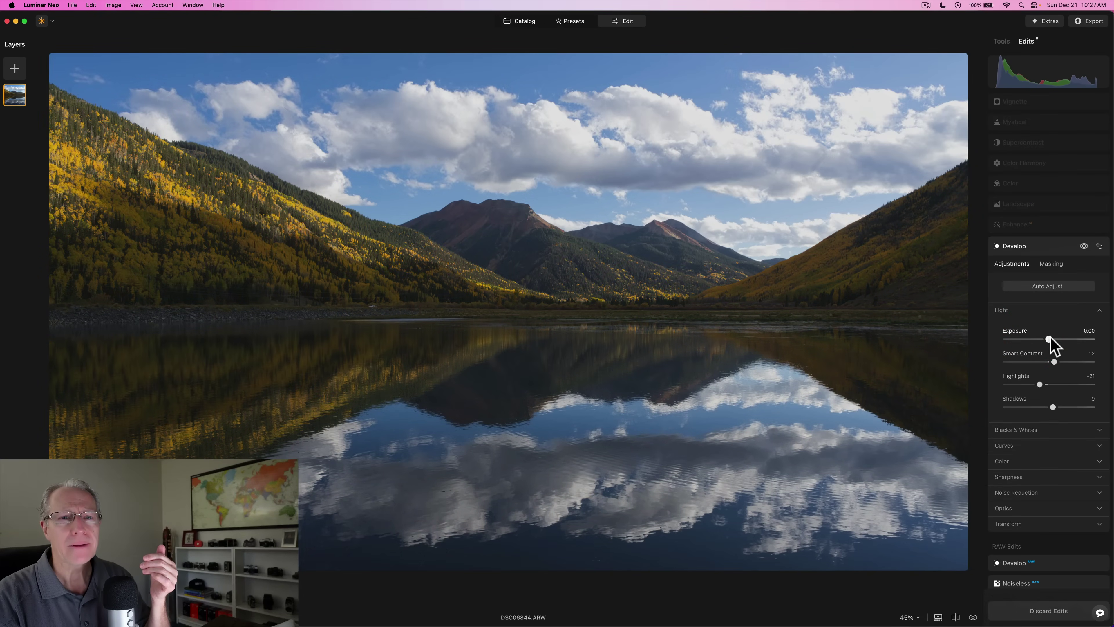
pyautogui.moveTo(1049, 340); pyautogui.dragTo(1056, 407)
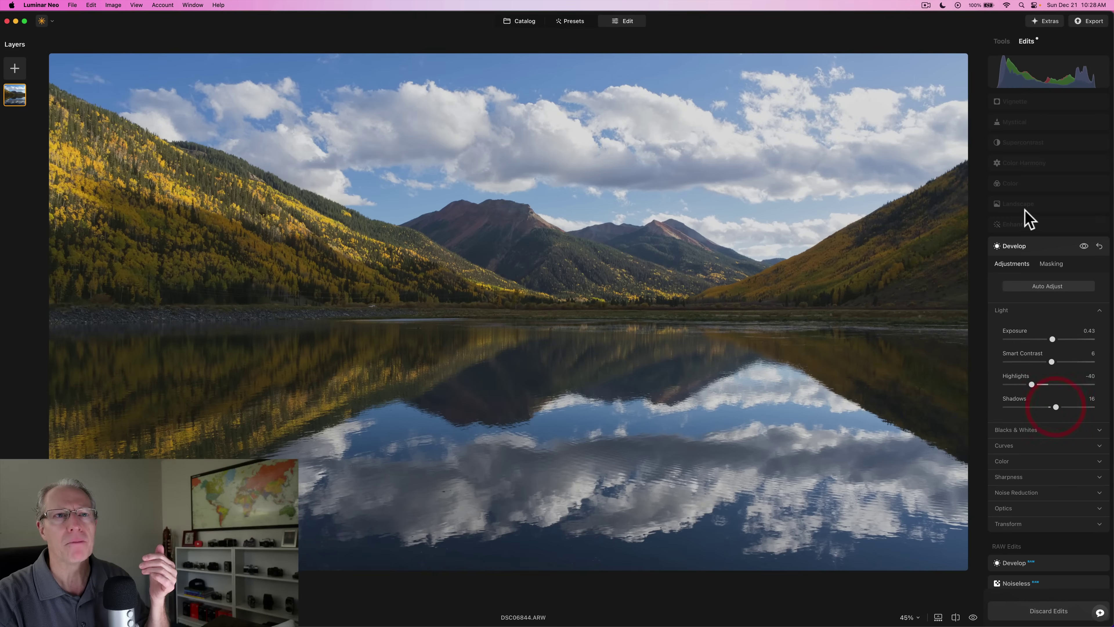
pyautogui.click(1028, 224)
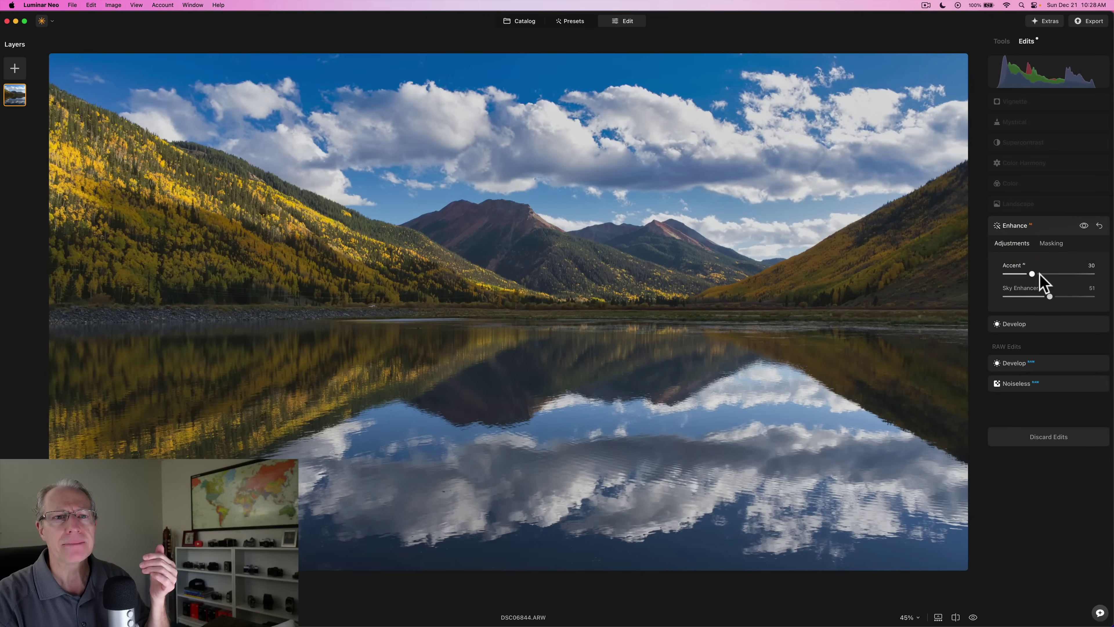
pyautogui.click(1039, 274)
pyautogui.click(1031, 297)
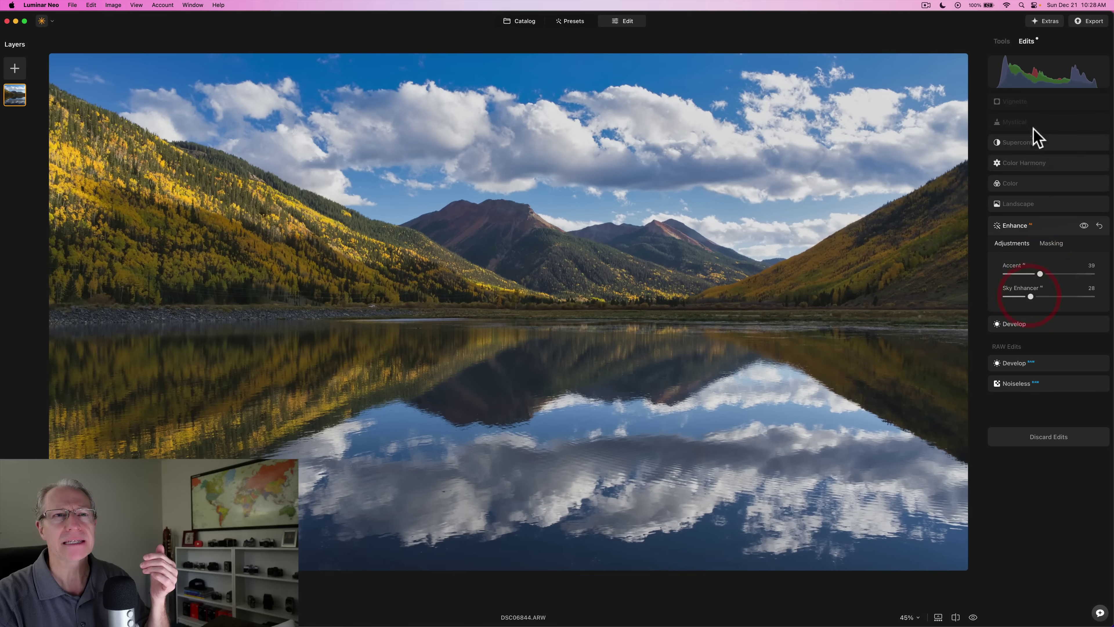
pyautogui.click(1028, 102)
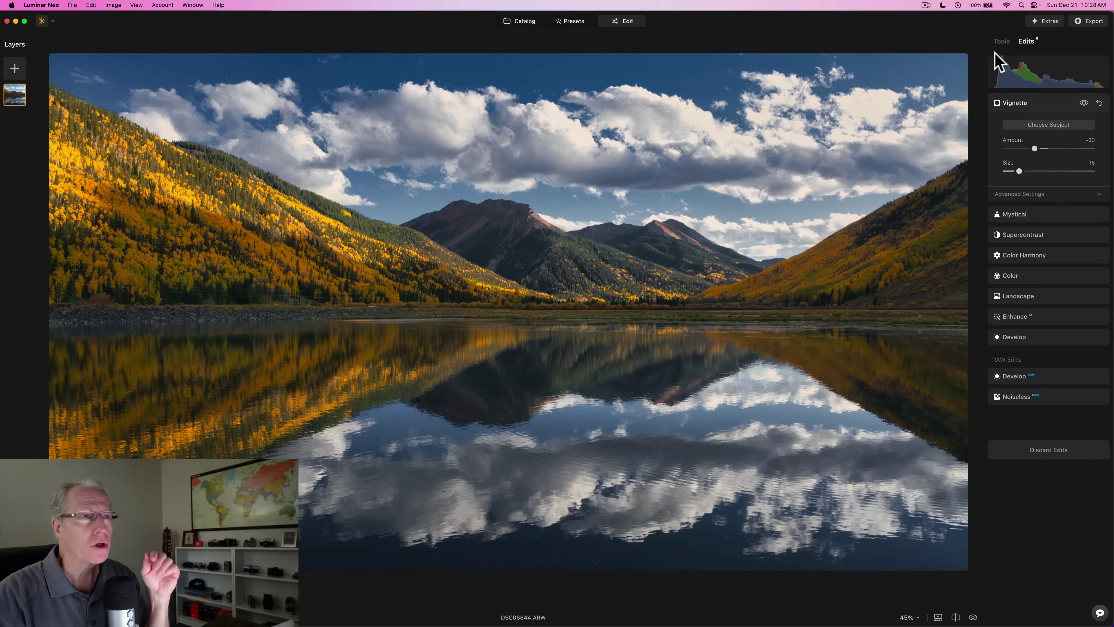
# - Switch back to the Tools list, dismissing the revert/save-preset options menu unused
pyautogui.click(1001, 43)
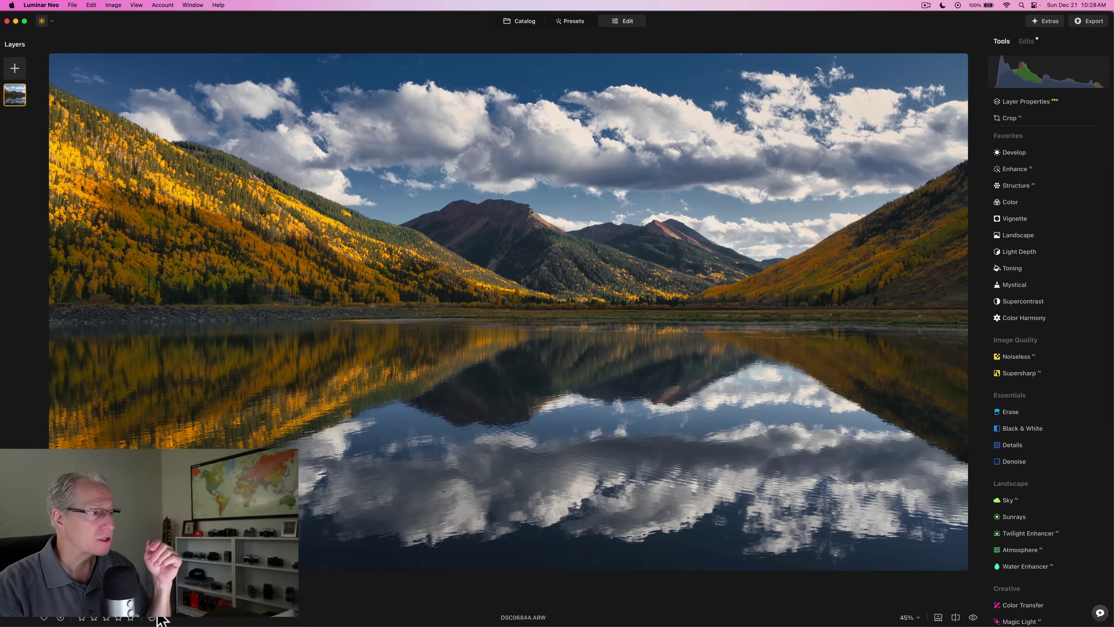
pyautogui.click(152, 617)
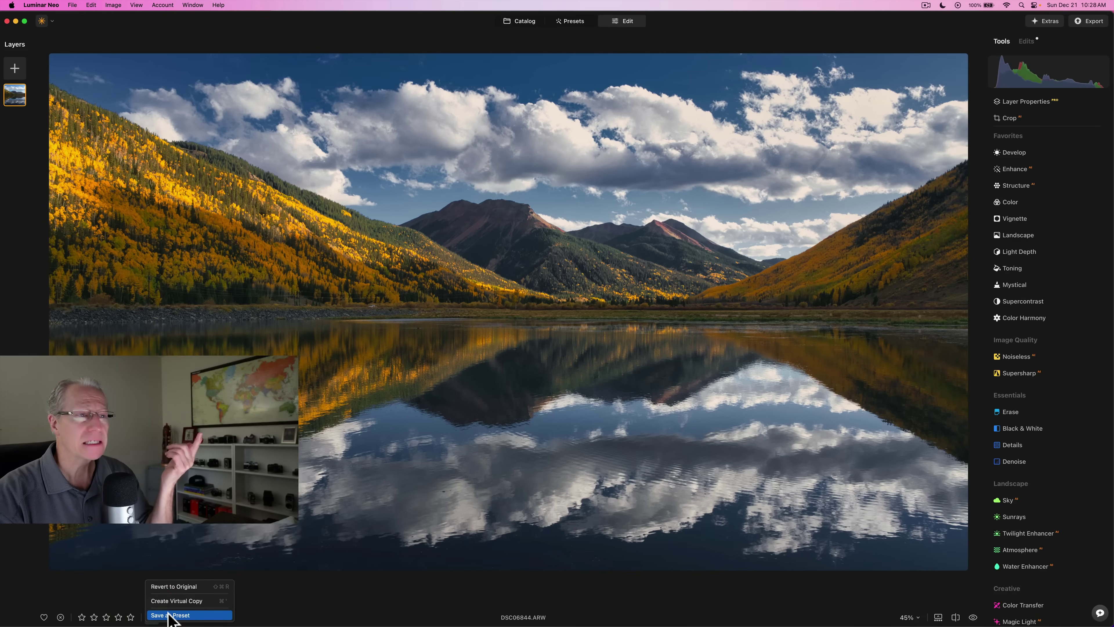
pyautogui.click(412, 424)
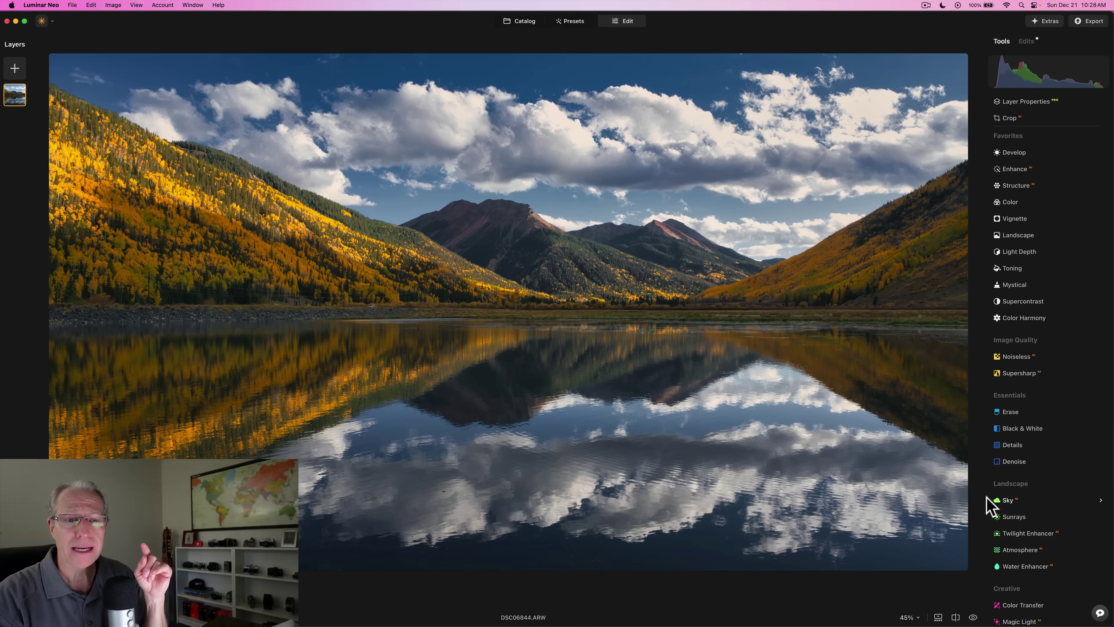
# - Reopen the AI Assistant chat to the earlier 'Enhance this photo' Edit 1 explanation
pyautogui.click(1100, 613)
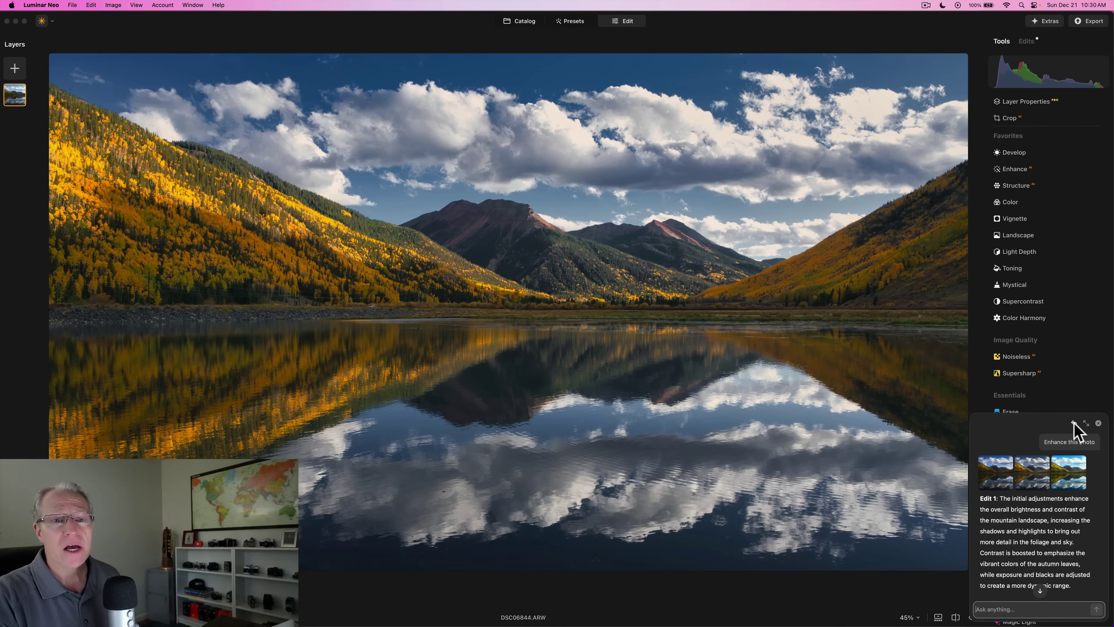
# - Widen the AI Assistant chat and reset its history
pyautogui.click(1087, 423)
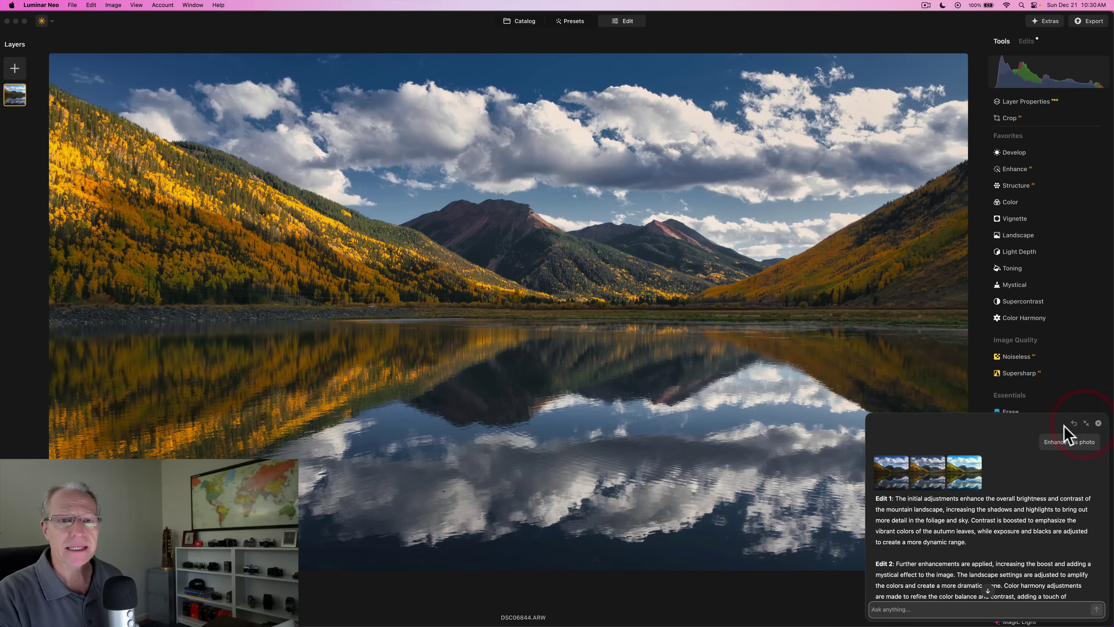
pyautogui.click(1073, 423)
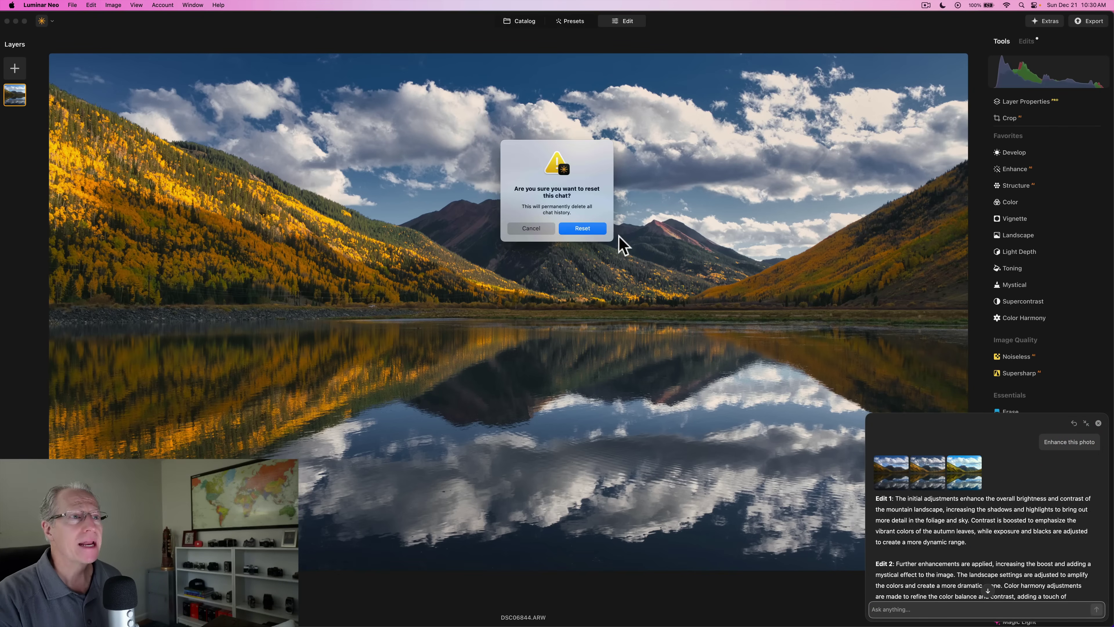
pyautogui.click(599, 229)
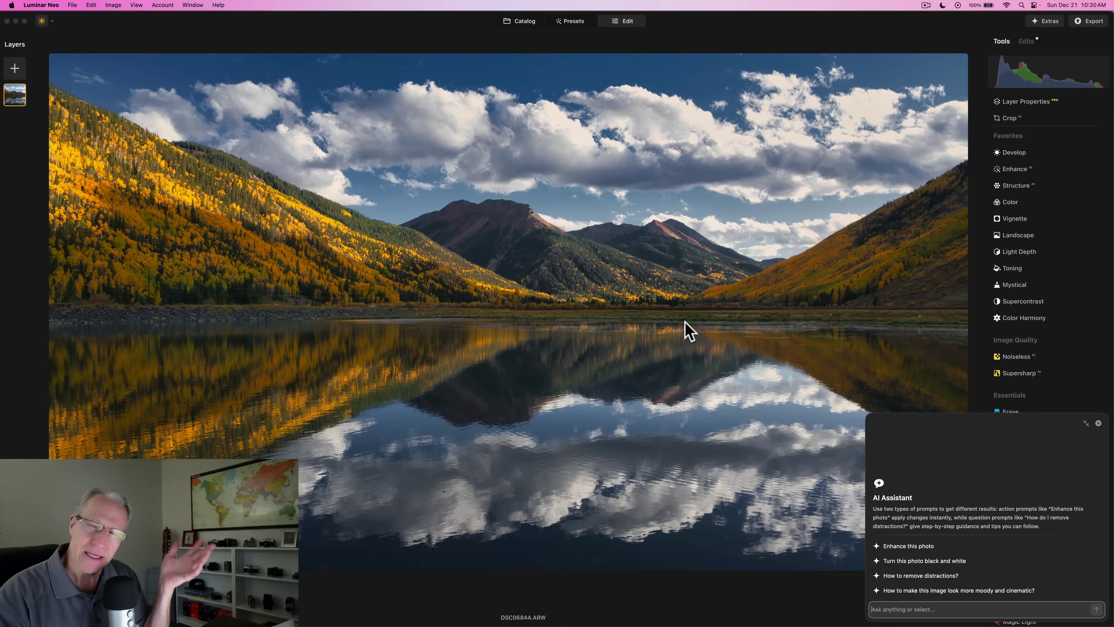
# - Ask the assistant to 'Turn this photo black and white' and apply the first variation
pyautogui.click(925, 564)
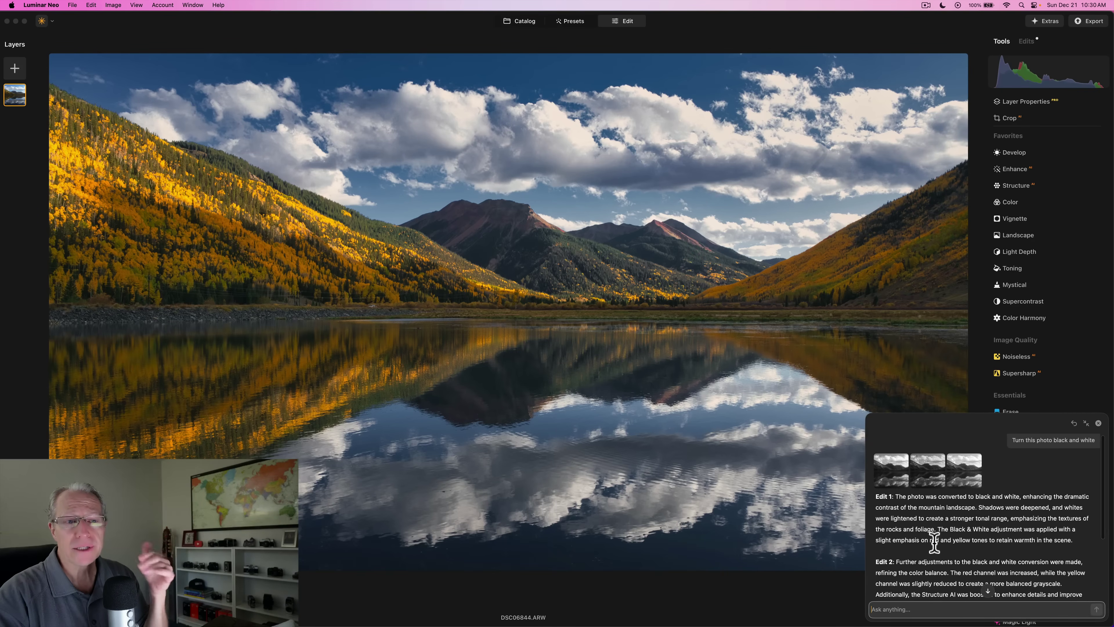
pyautogui.scroll(-3, 939, 531)
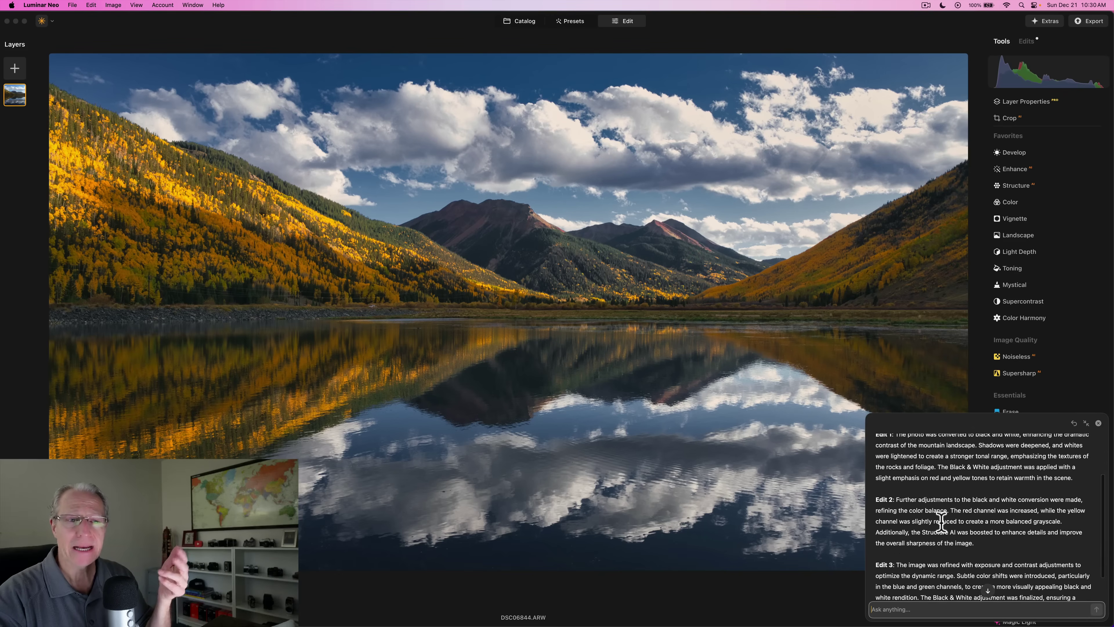
pyautogui.scroll(-1, 939, 527)
pyautogui.scroll(4, 943, 522)
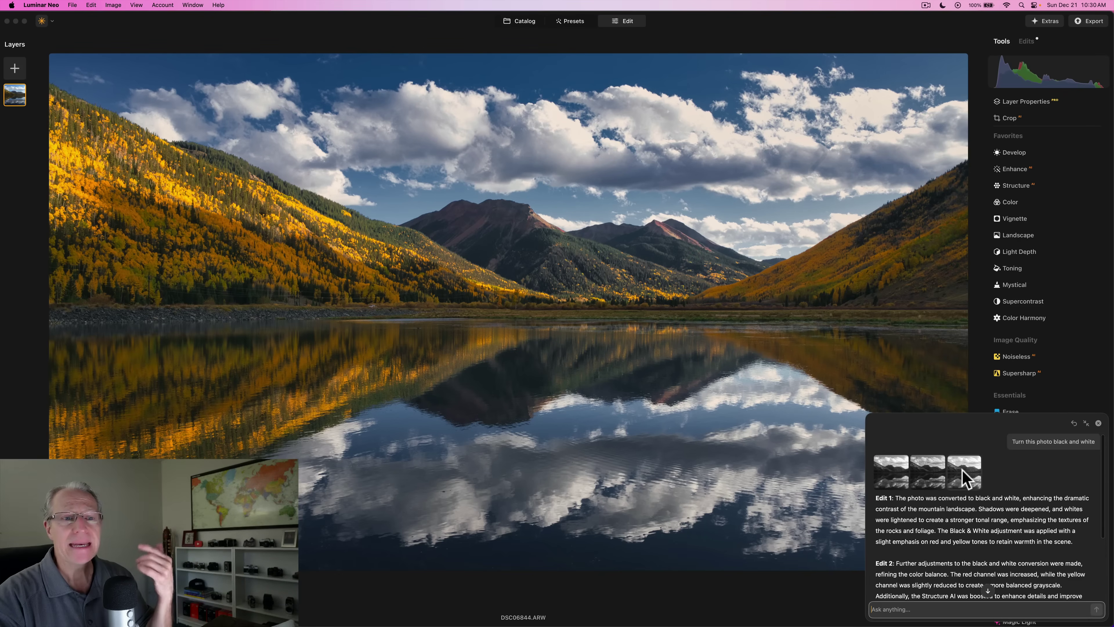
pyautogui.click(894, 473)
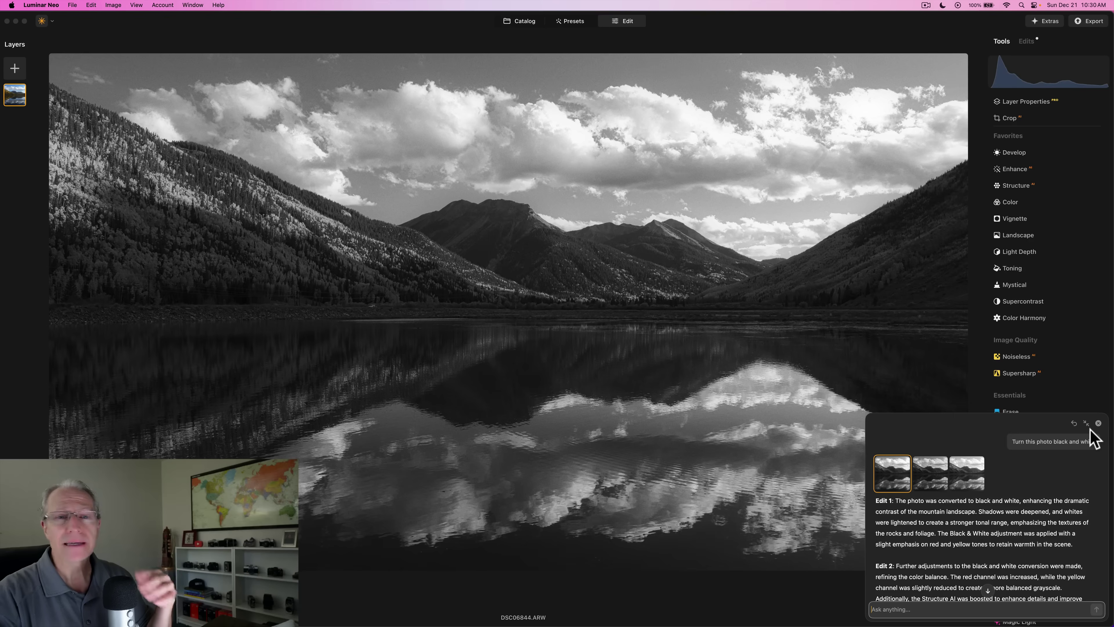
# - Close the chat and delete the Glow and Film Grain edits from the Edits list
pyautogui.click(1097, 423)
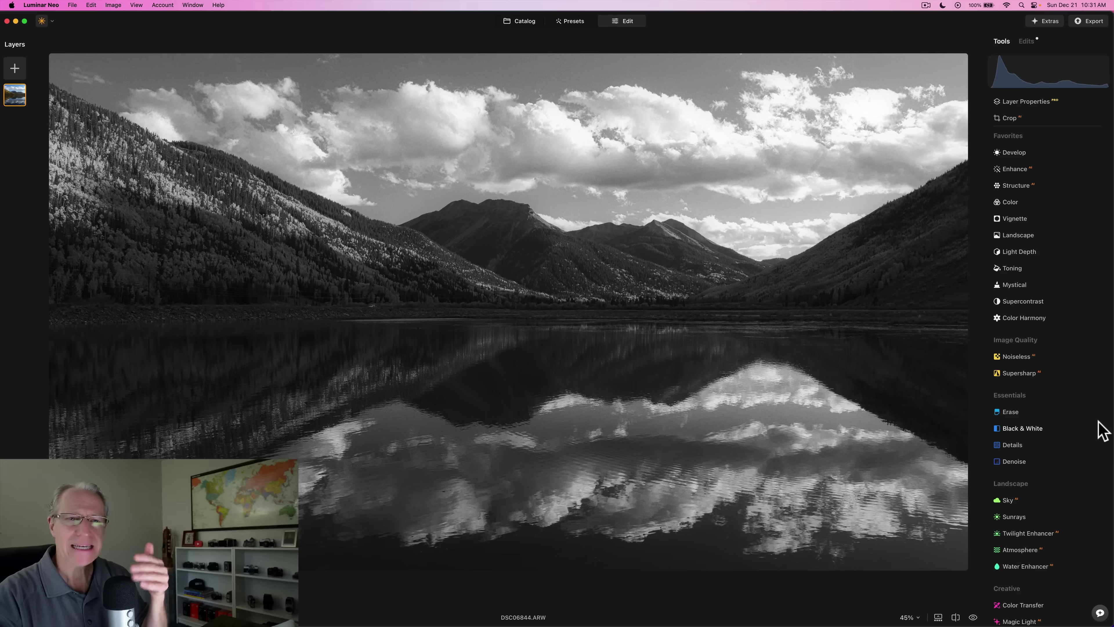
pyautogui.click(1026, 42)
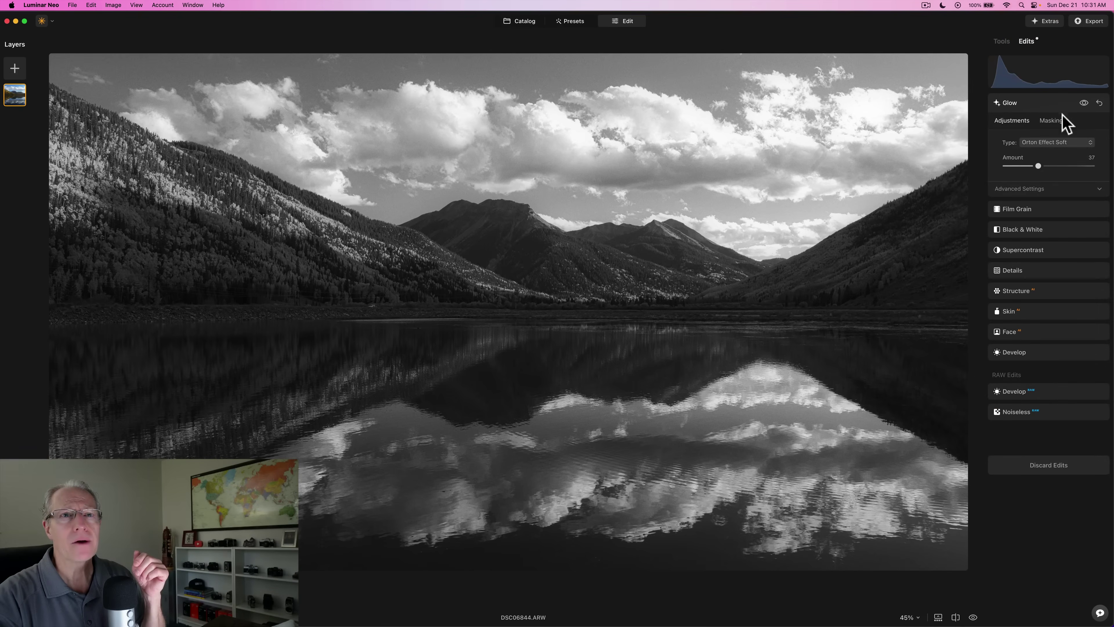
pyautogui.click(1100, 102)
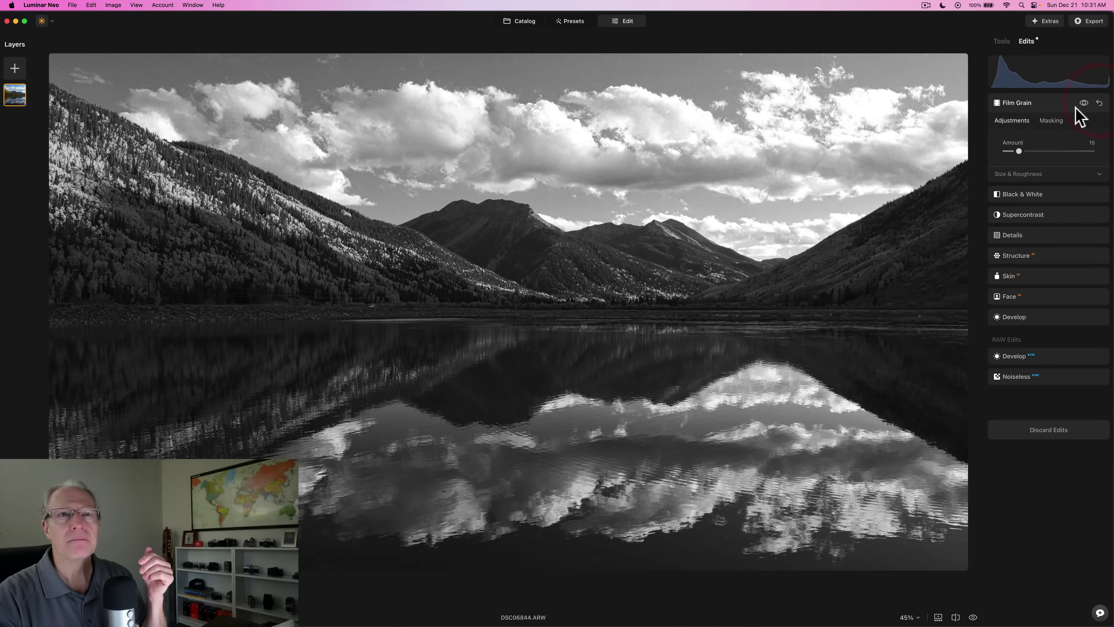
pyautogui.click(1100, 102)
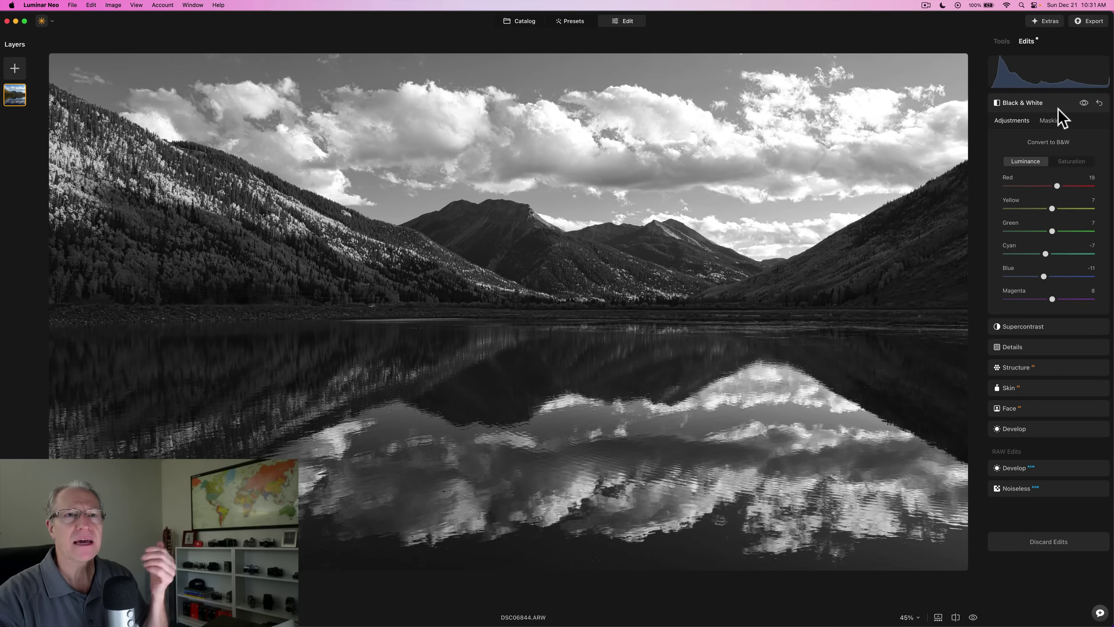
pyautogui.click(1048, 103)
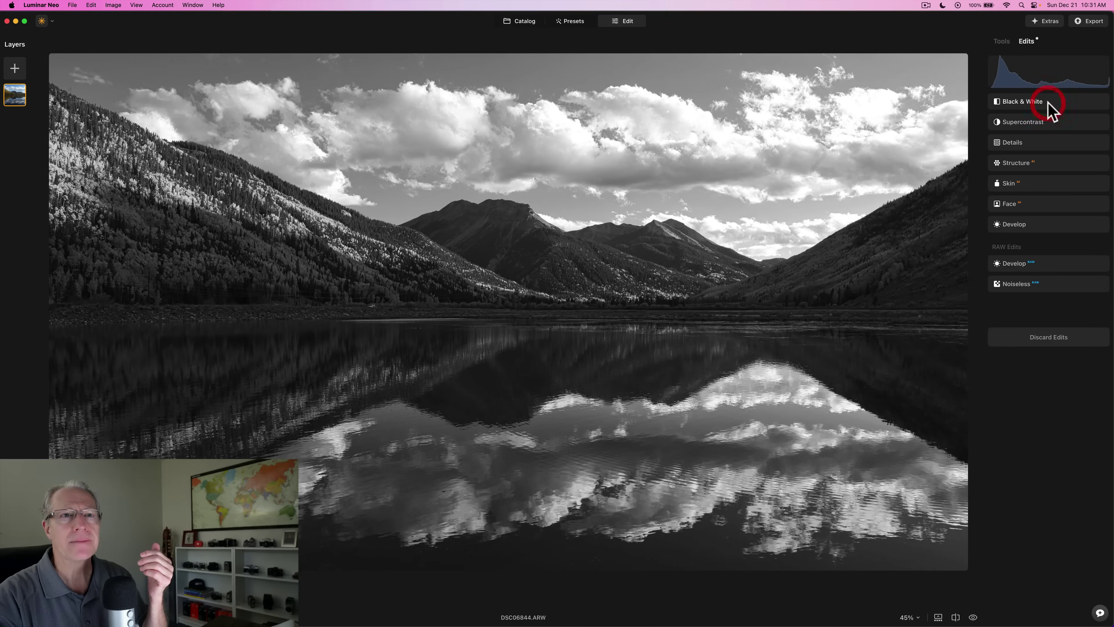
# - Set Develop Shadows to 33, Smart Contrast to 15 and Highlights to -25
pyautogui.click(1031, 224)
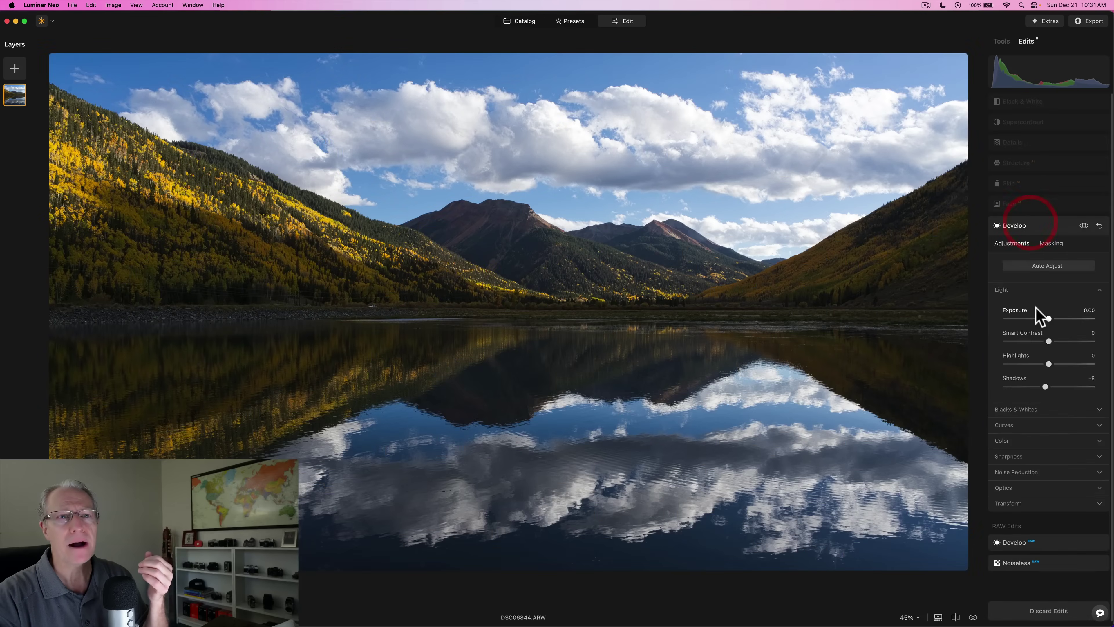
pyautogui.moveTo(1046, 386); pyautogui.dragTo(1062, 386)
pyautogui.moveTo(1048, 342); pyautogui.dragTo(1038, 364)
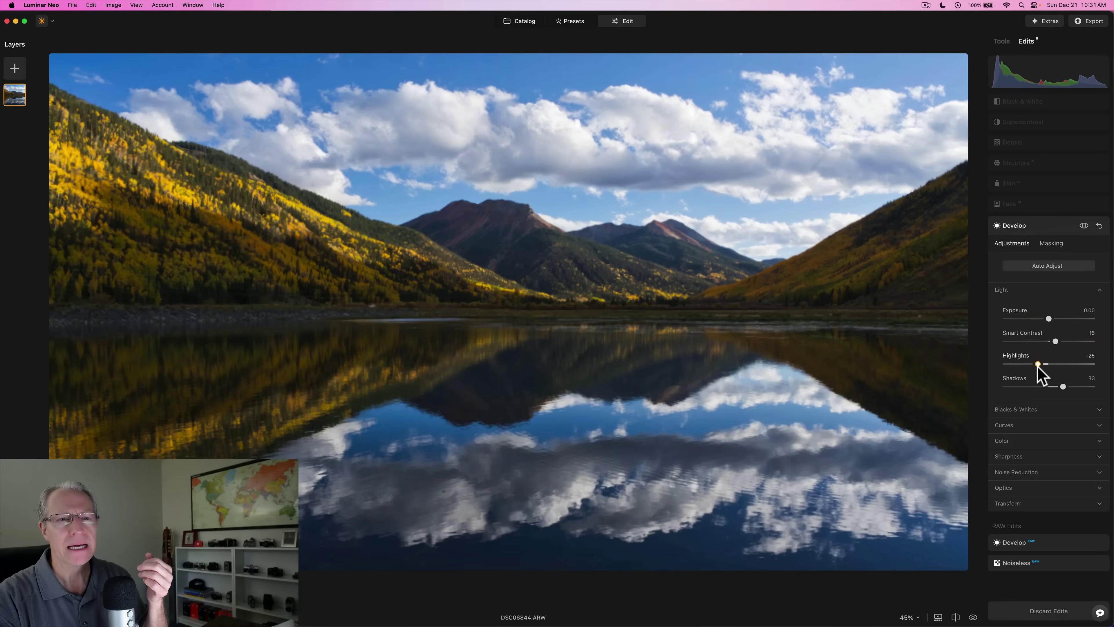
# - Raise Enhance Accent to 53, then compare the result with the colour original
pyautogui.click(1002, 41)
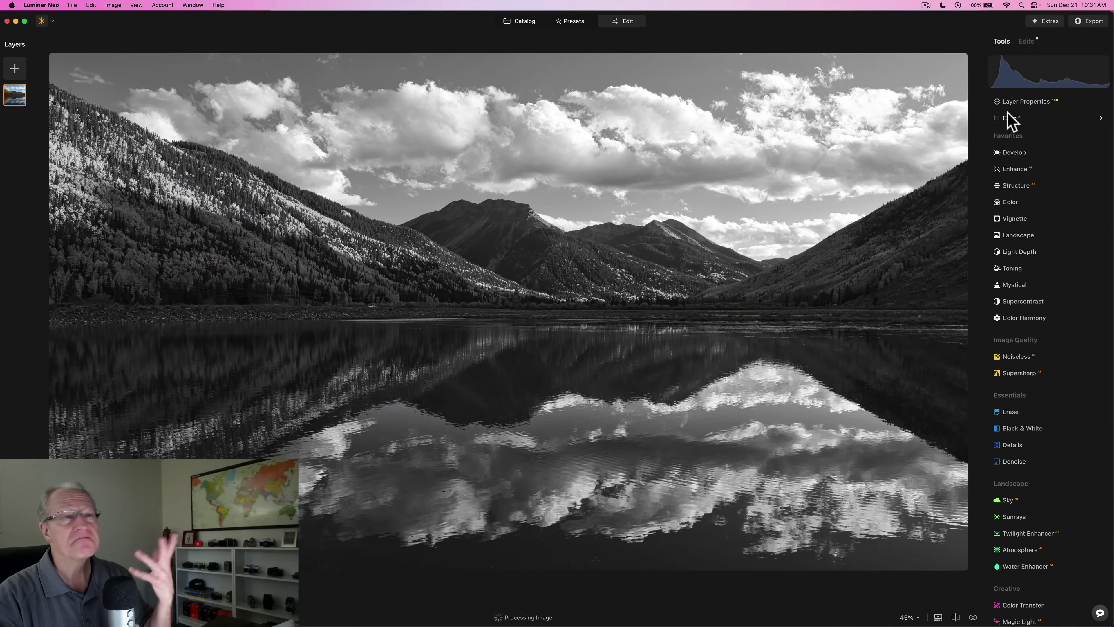
pyautogui.click(1020, 170)
pyautogui.moveTo(1022, 225); pyautogui.dragTo(1051, 223)
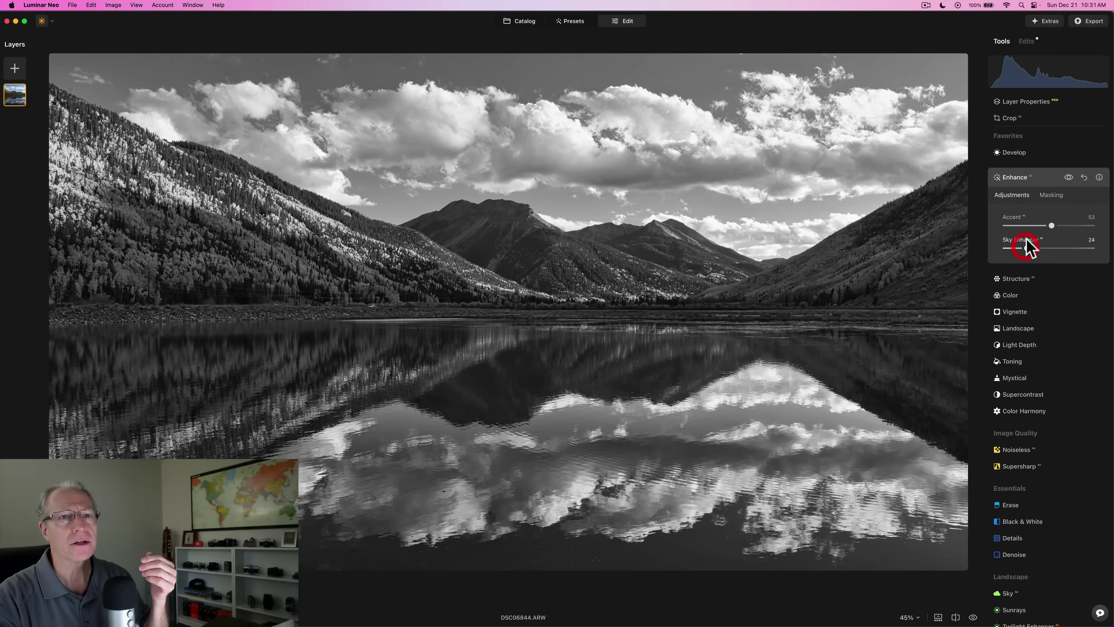
pyautogui.click(1039, 178)
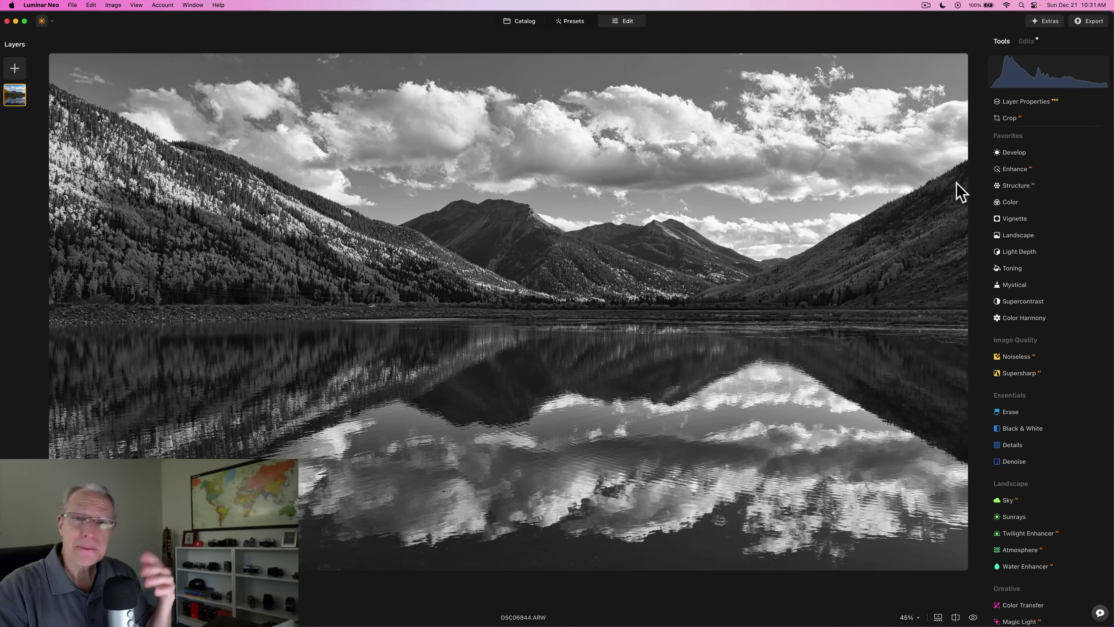
pyautogui.press('\\')
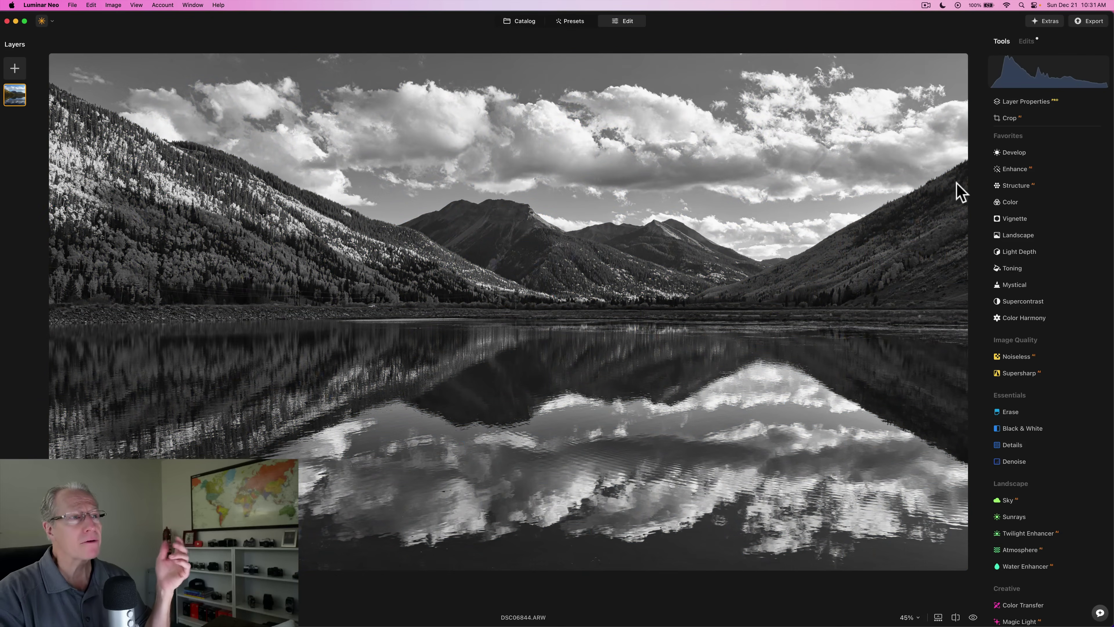
pyautogui.press('\\')
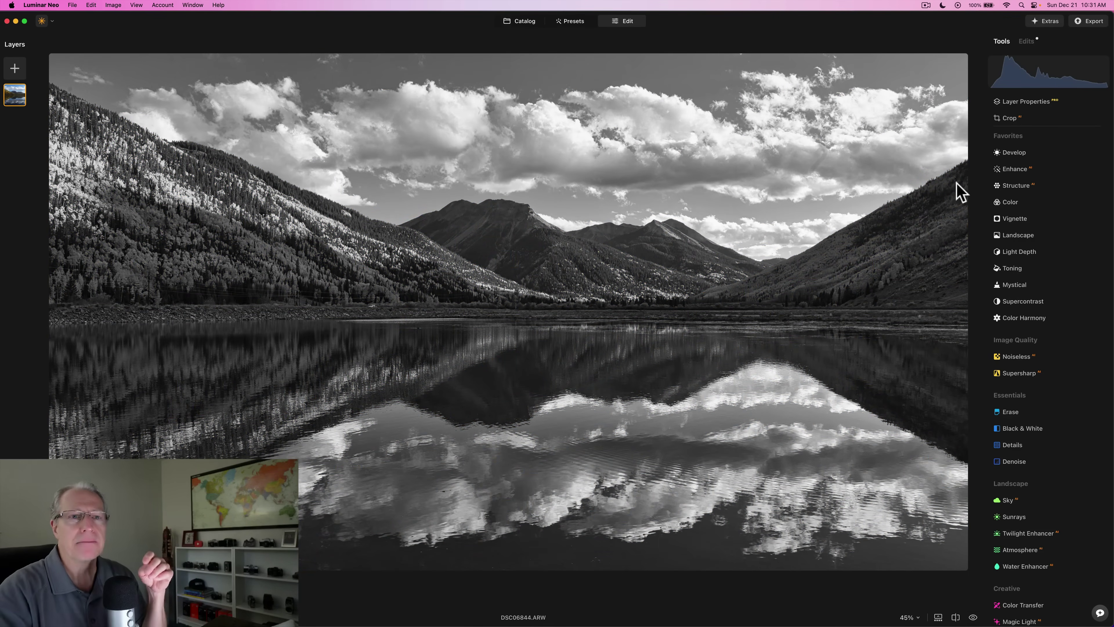
# - Reopen and reset the AI Assistant chat, then ask 'How to remove distractions?'
pyautogui.click(1099, 613)
pyautogui.scroll(-5, 1028, 509)
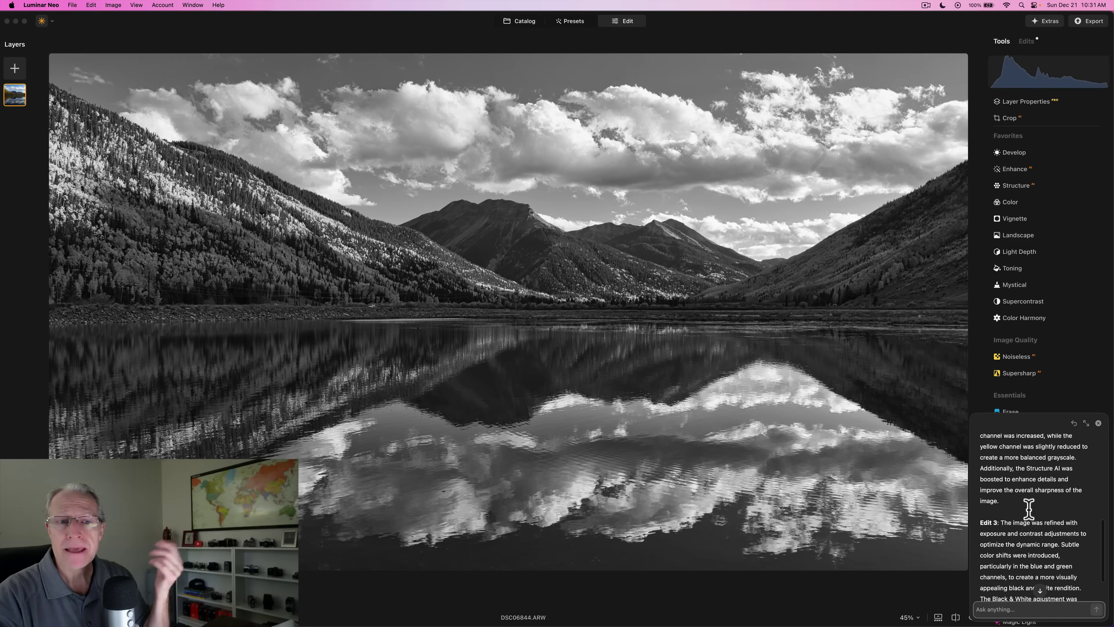
pyautogui.scroll(5, 1028, 510)
pyautogui.click(1074, 423)
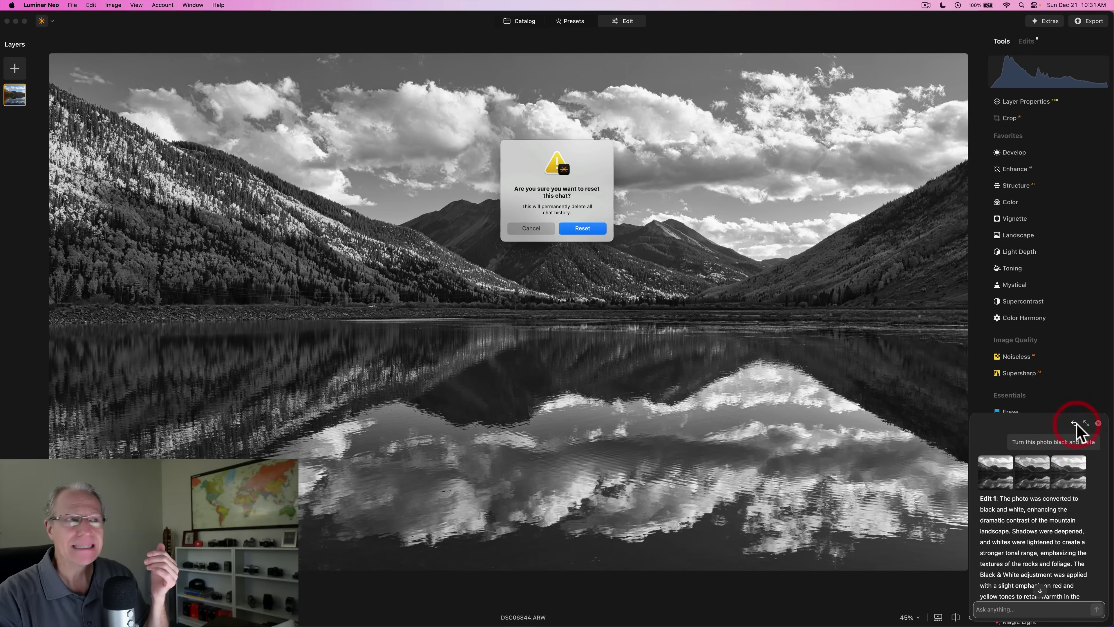
pyautogui.click(597, 229)
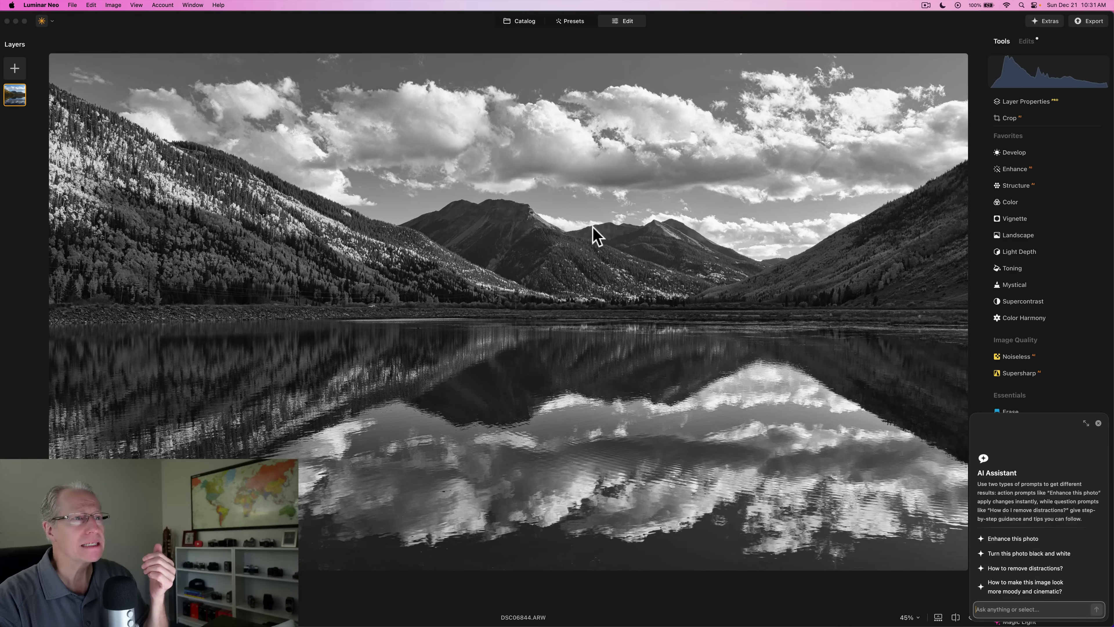
pyautogui.click(1021, 569)
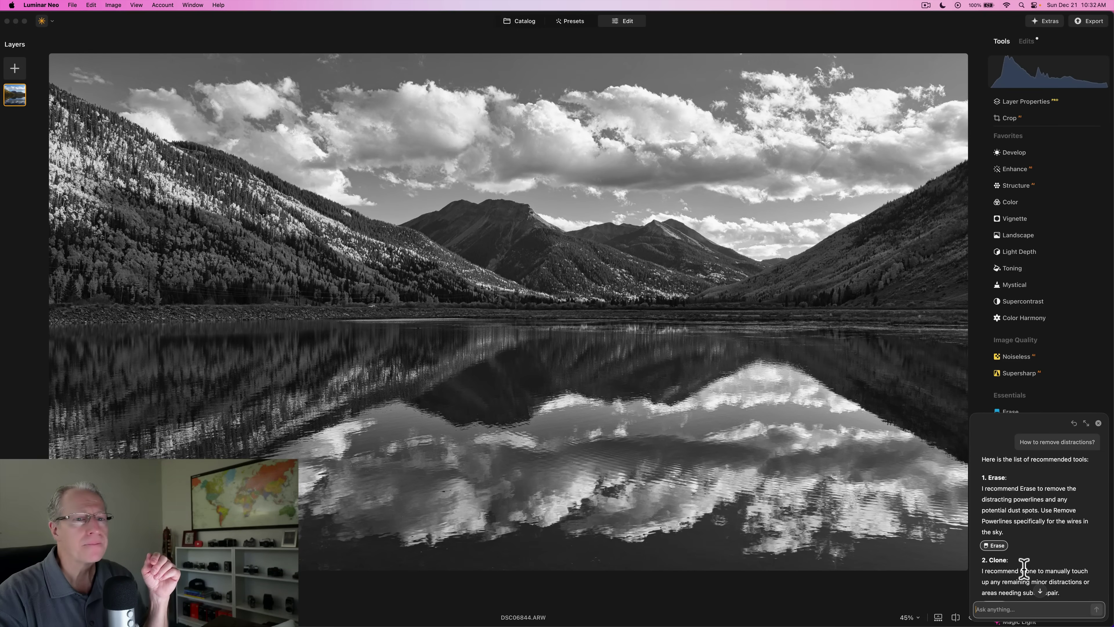
# - Open the recommended Erase tool from the assistant's reply, then collapse its settings
pyautogui.scroll(-3, 1013, 513)
pyautogui.scroll(3, 1013, 513)
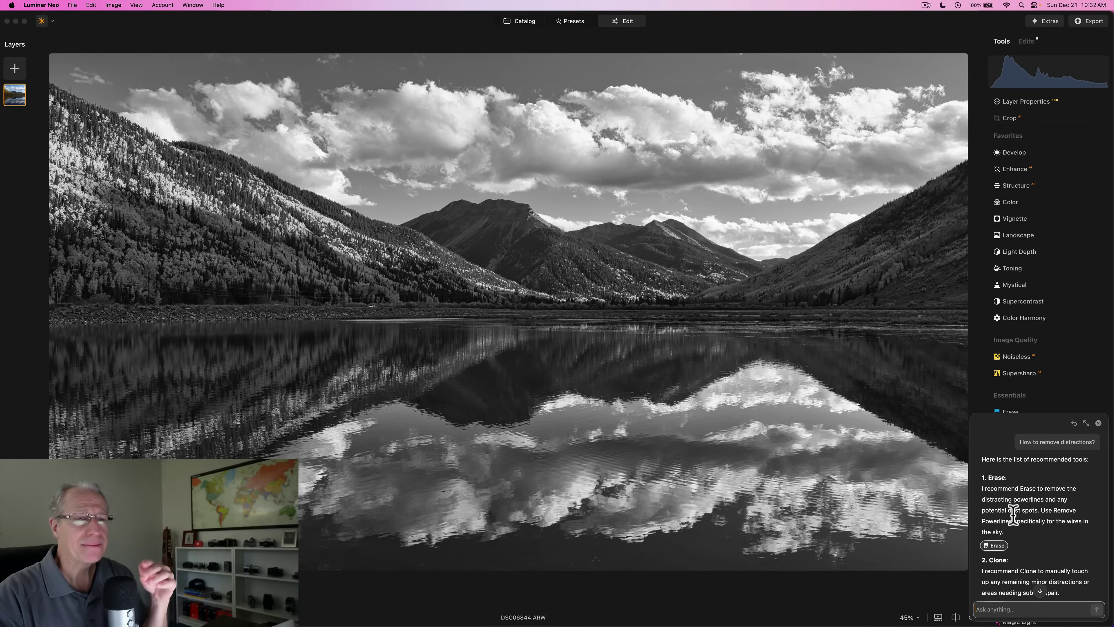
pyautogui.scroll(-3, 1014, 513)
pyautogui.scroll(3, 1010, 520)
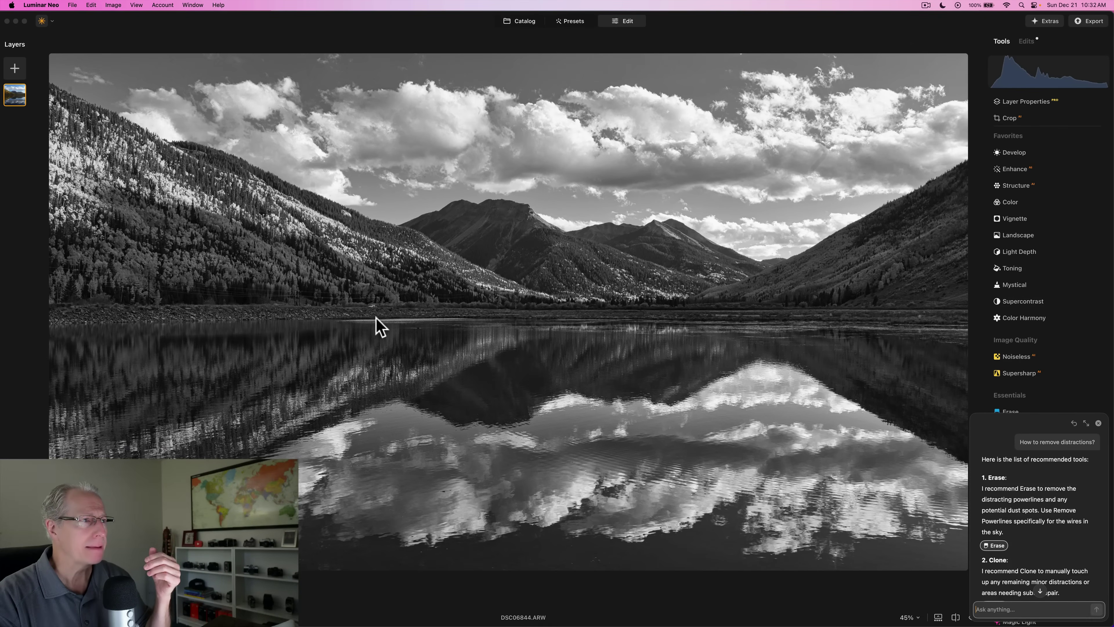
pyautogui.click(999, 544)
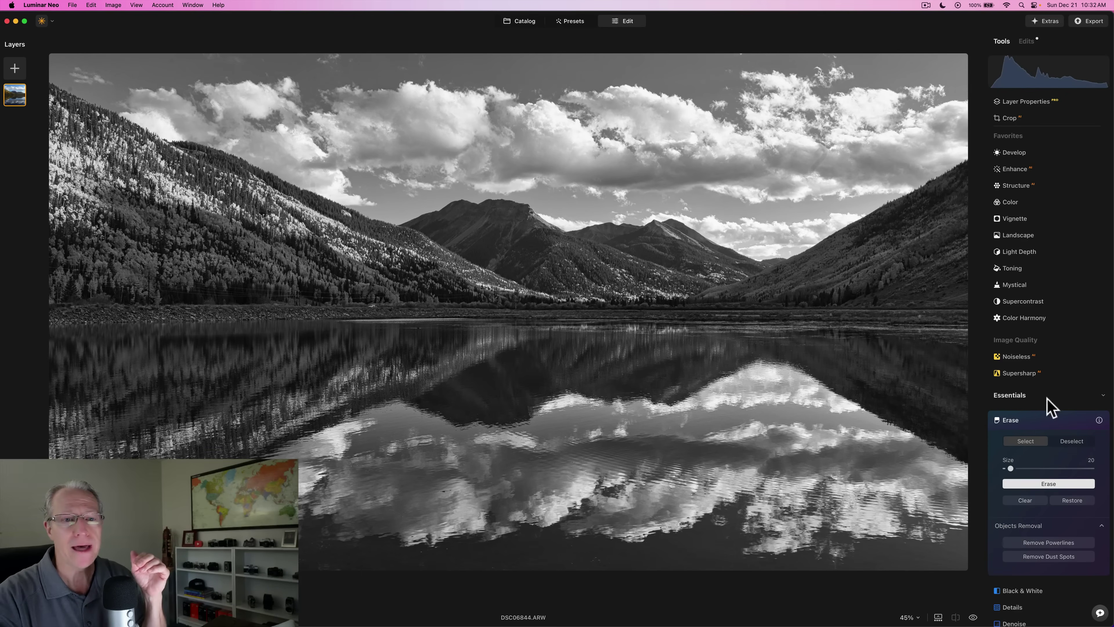
pyautogui.click(1037, 422)
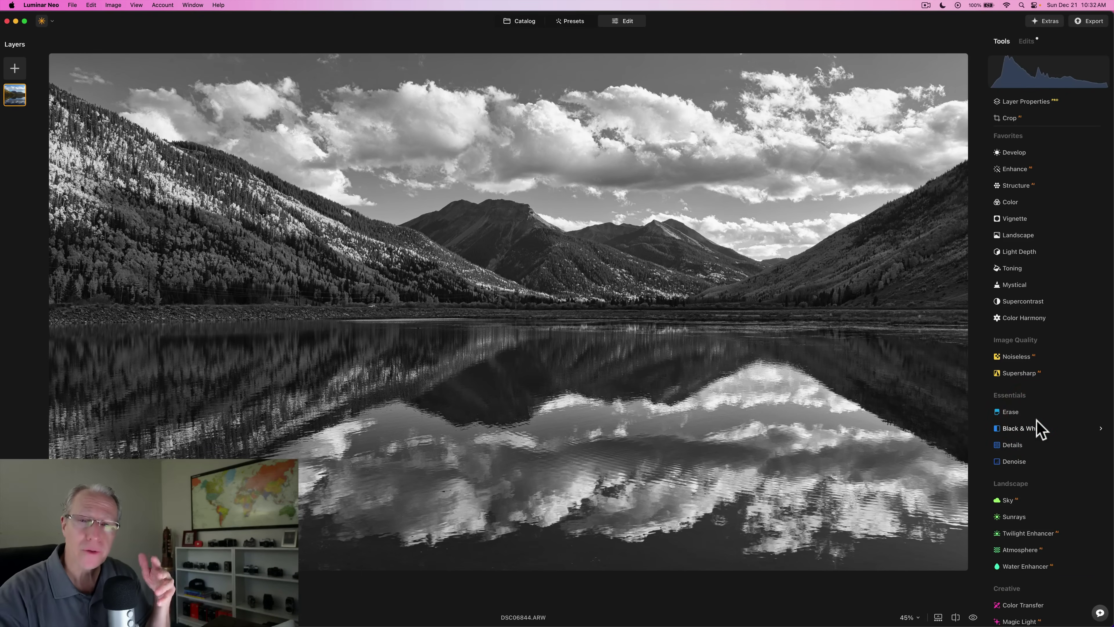
# - Reopen and widen the AI Assistant panel, then reset its chat history to a fresh intro
pyautogui.click(1100, 614)
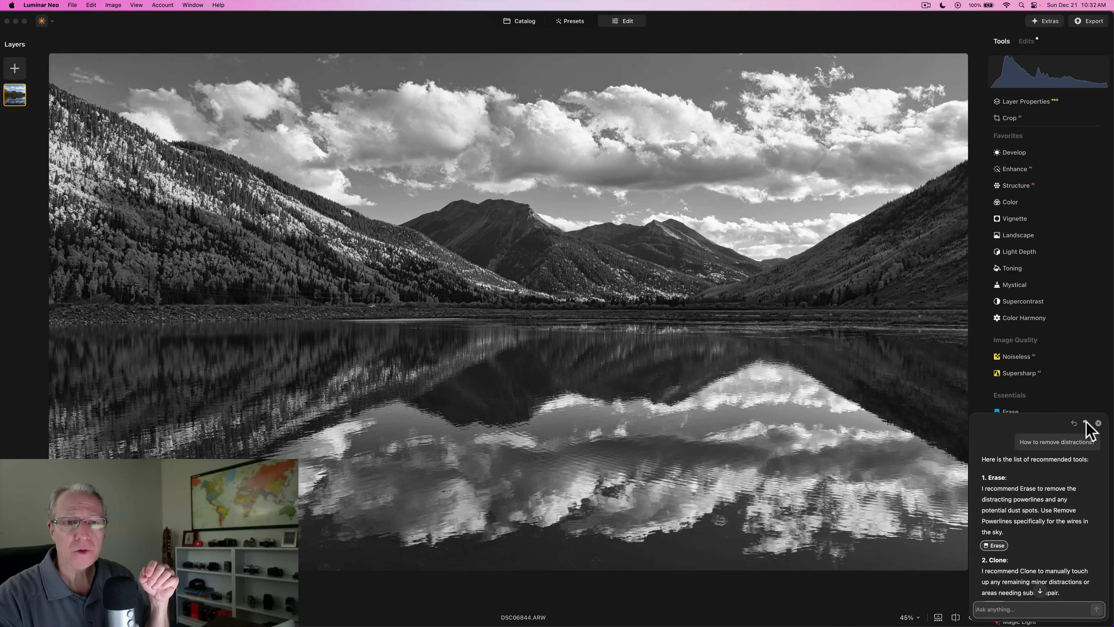
pyautogui.click(1086, 423)
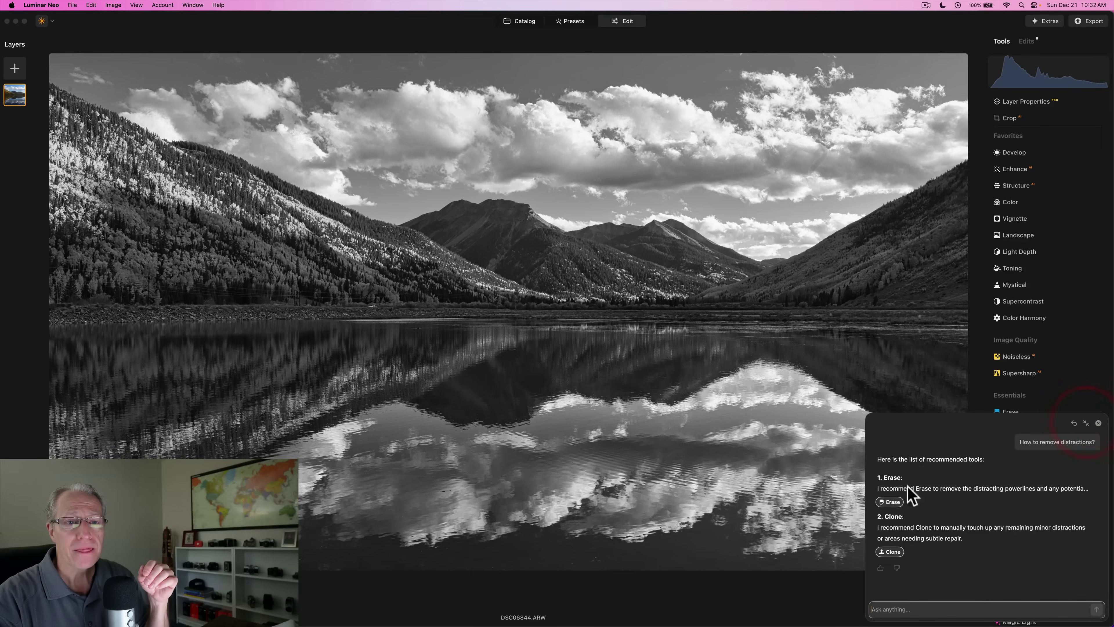
pyautogui.click(1074, 423)
pyautogui.click(598, 228)
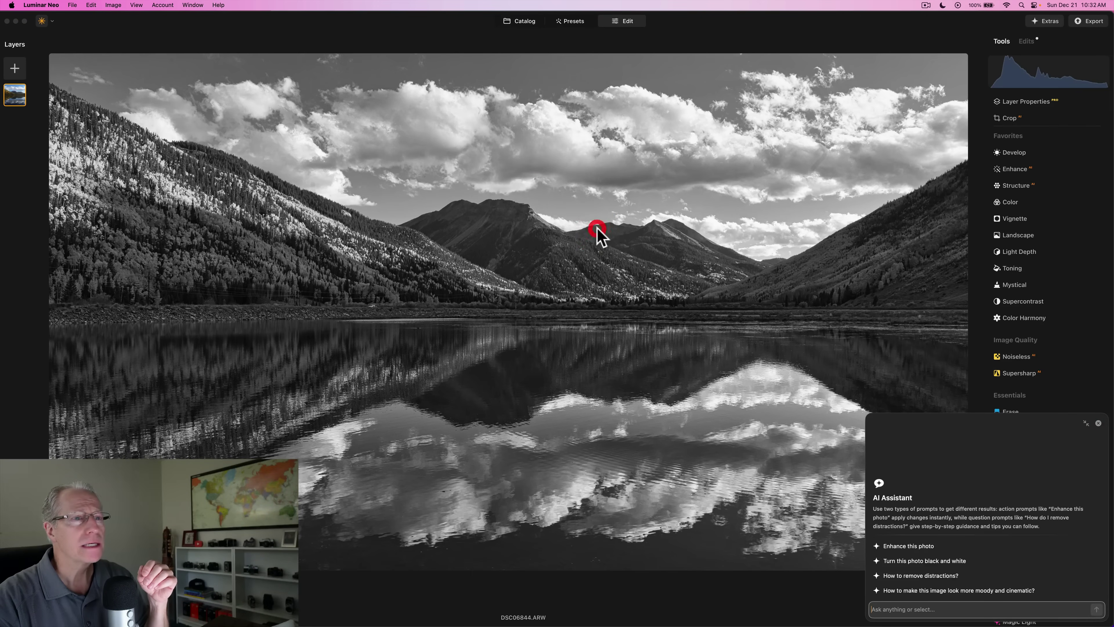